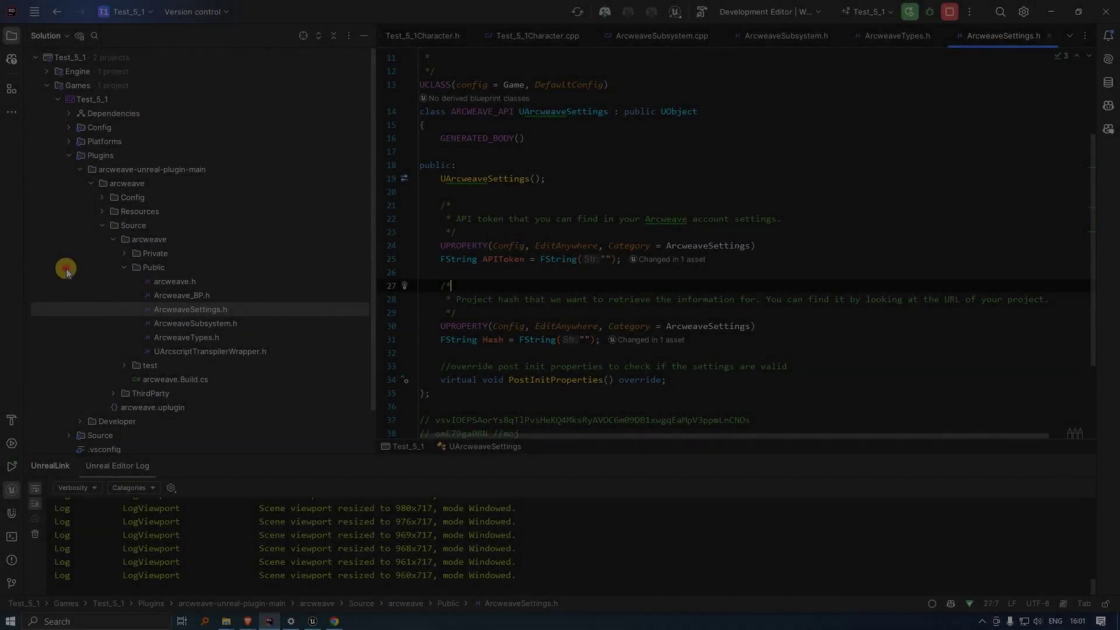
# Step: Open Test_5_1Character.h from the game's source folder and examine the BeginPlay override declaration
pyautogui.press('Left')
pyautogui.press('Left')
pyautogui.click(70, 268)
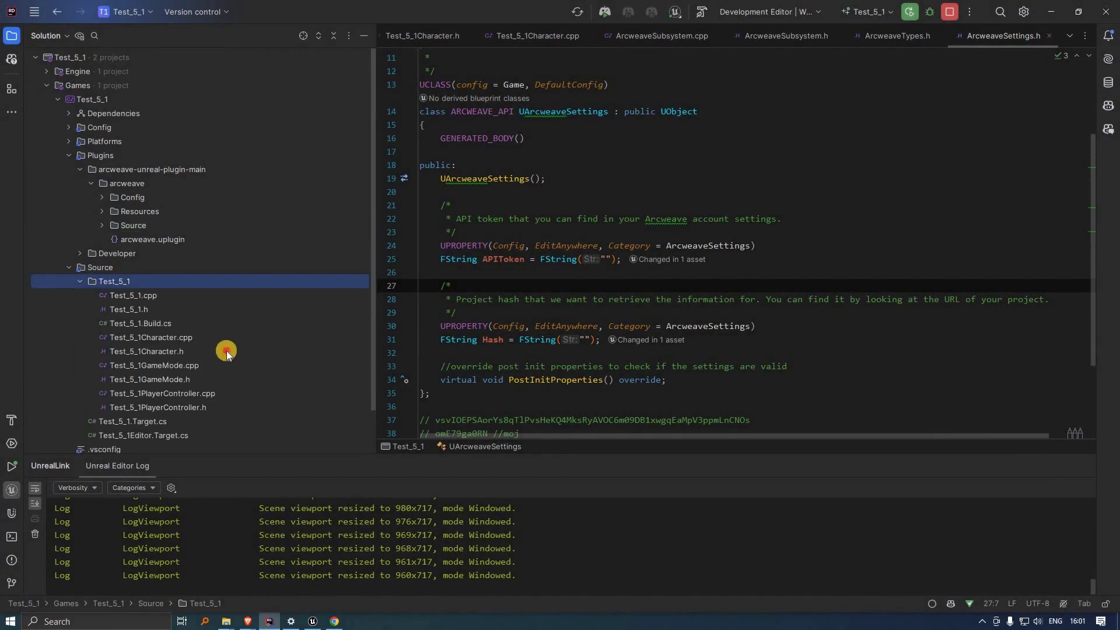
pyautogui.hotkey('ctrl', 'Tab')
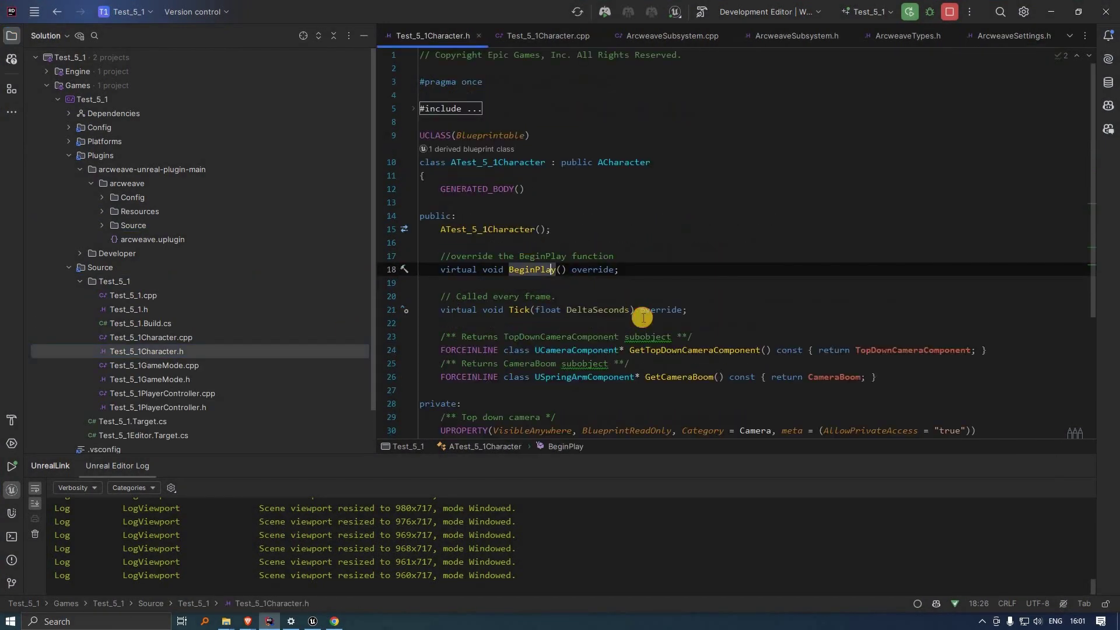
pyautogui.moveTo(525, 271); pyautogui.dragTo(702, 286)
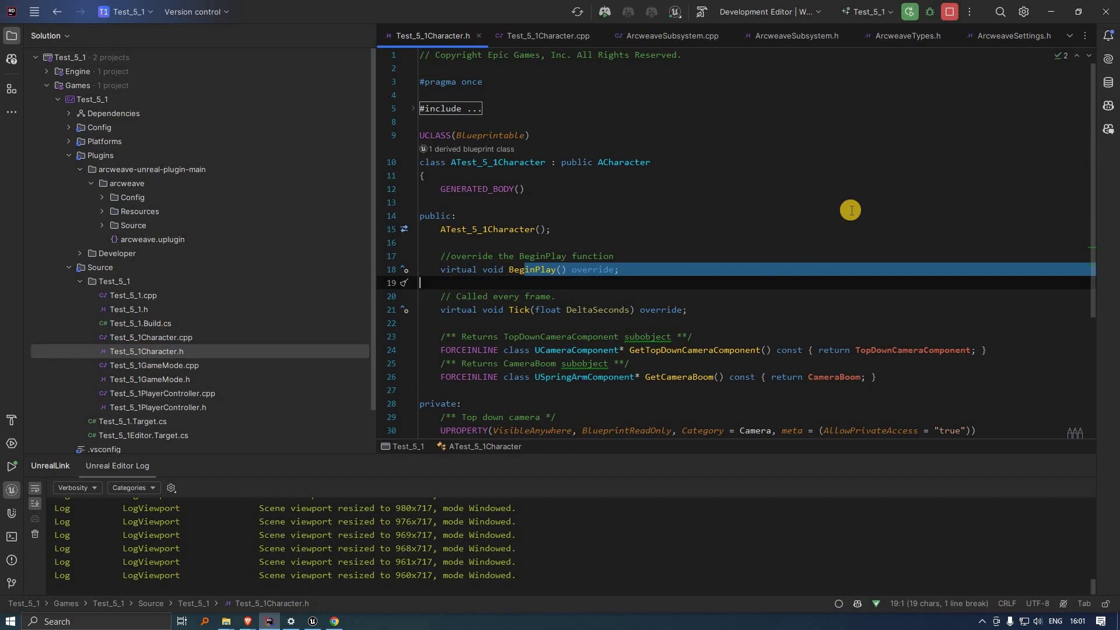
# Step: Go to the BeginPlay definition in Test_5_1Character.cpp and examine how it gets the Arcweave subsystem, loads the settings and logs them
pyautogui.keyDown('ctrl'); pyautogui.click(530, 269); pyautogui.keyUp('ctrl')
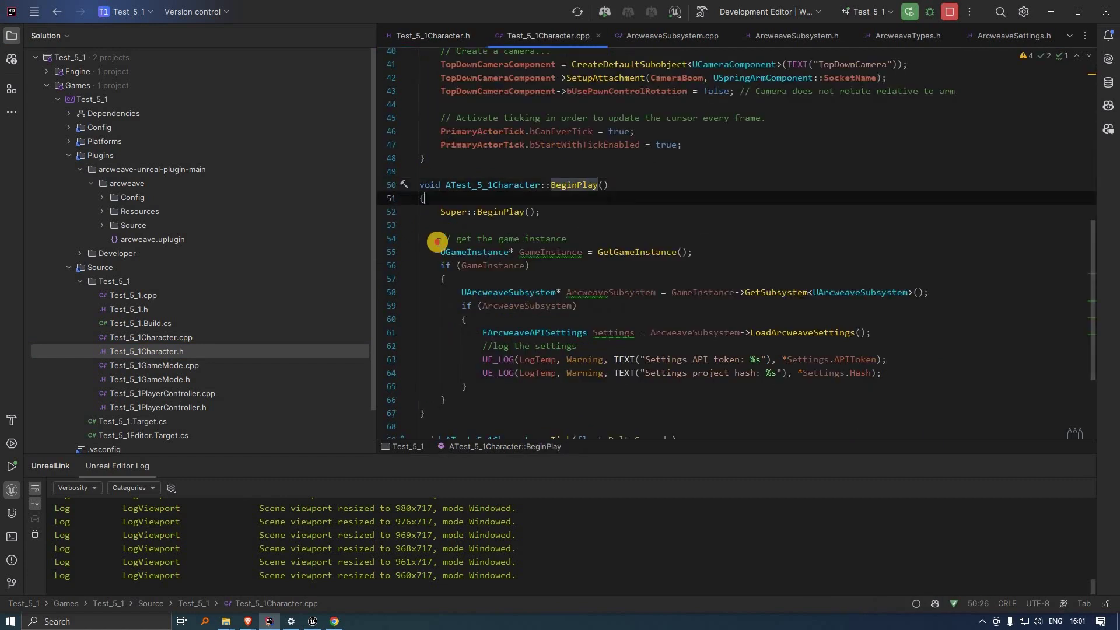
pyautogui.moveTo(438, 241); pyautogui.dragTo(560, 402)
pyautogui.press('Down')
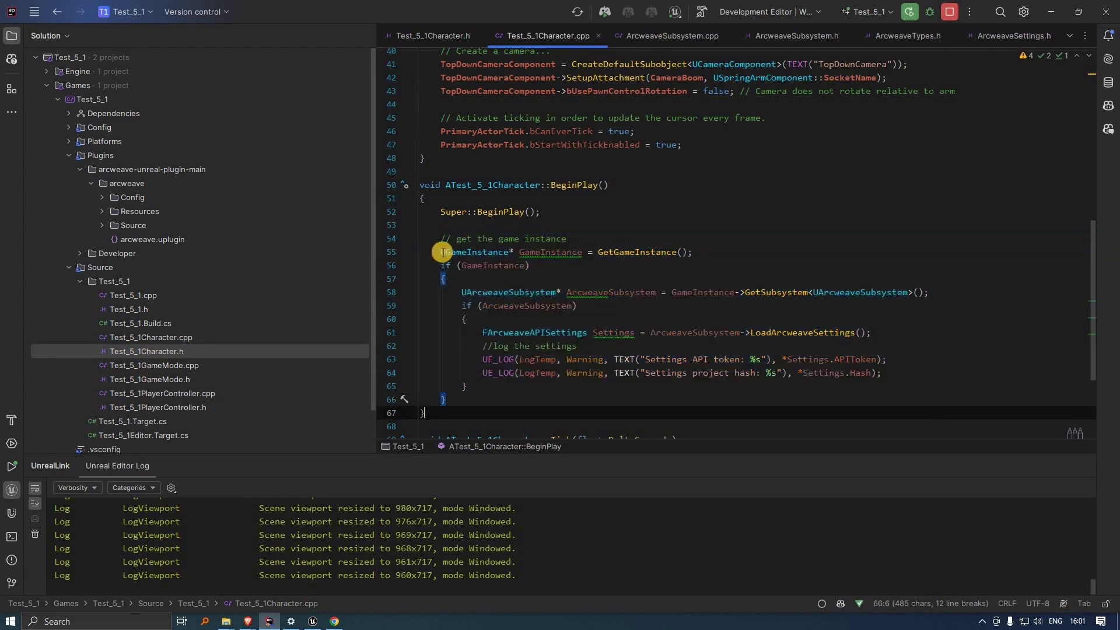
pyautogui.click(442, 251)
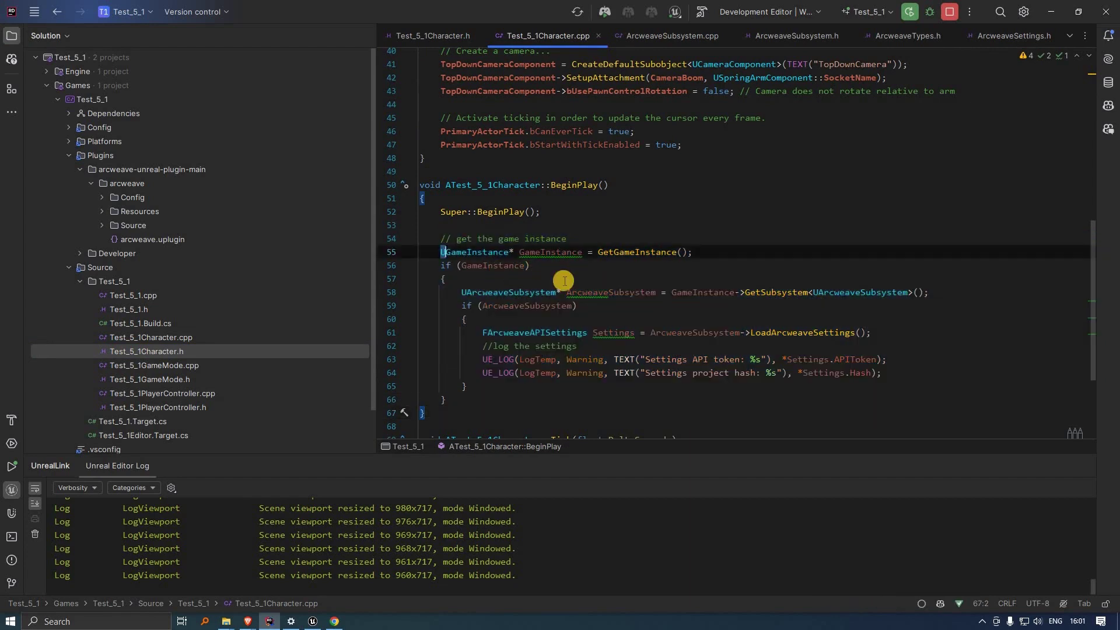
pyautogui.hotkey('shift', 'Down')
pyautogui.hotkey('shift', 'Down')
pyautogui.keyDown('ctrl'); pyautogui.click(512, 307); pyautogui.keyUp('ctrl')
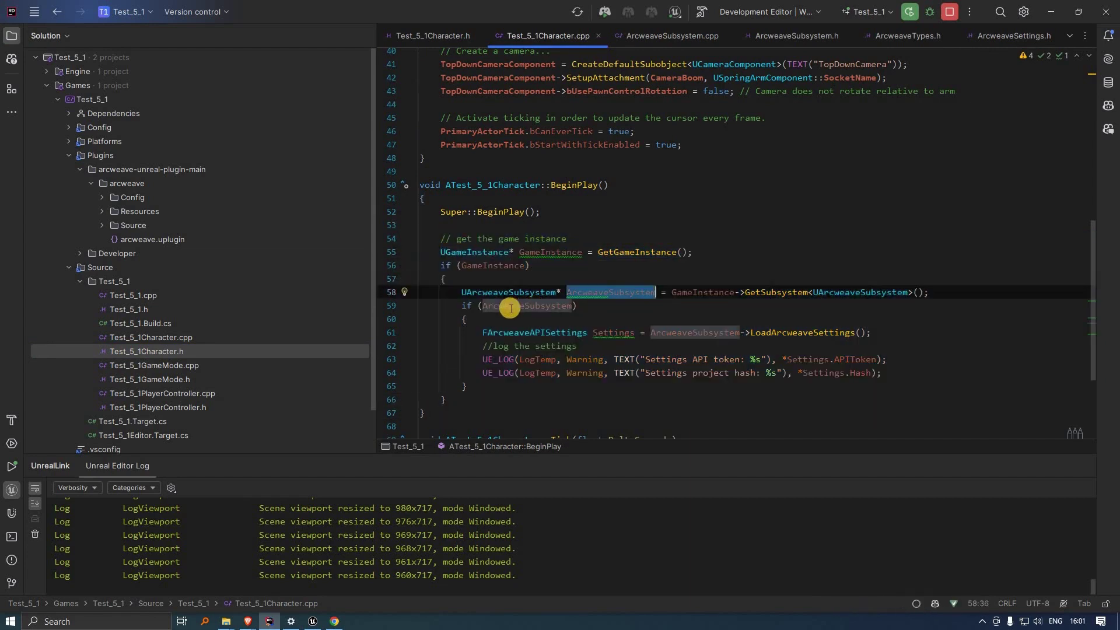
pyautogui.doubleClick(509, 309)
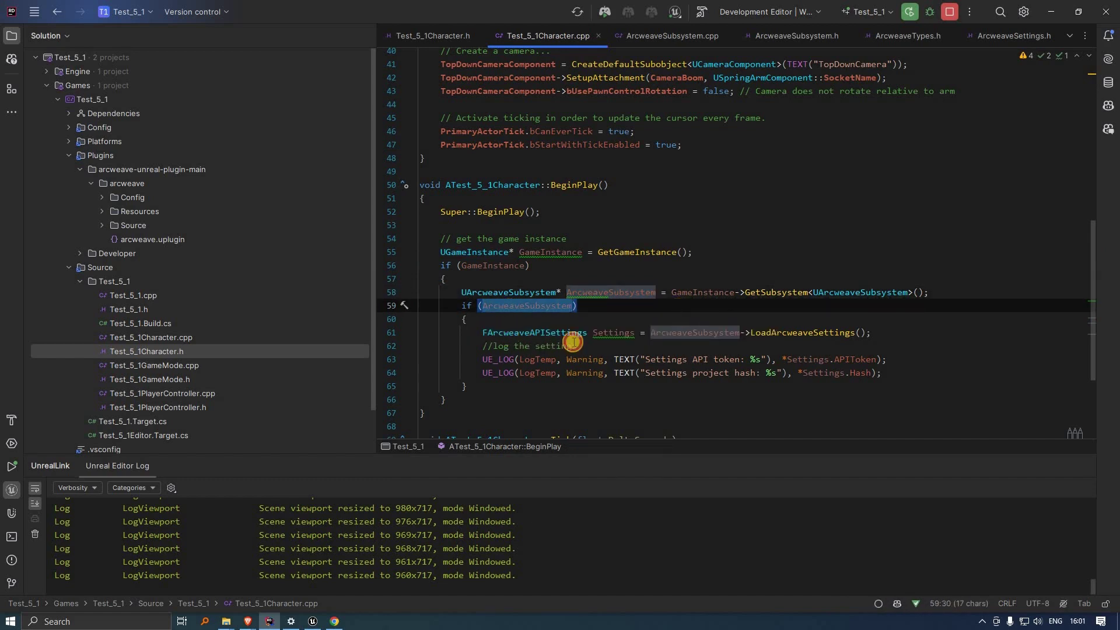
pyautogui.moveTo(483, 333)
pyautogui.mouseDown()
pyautogui.moveTo(855, 377)
pyautogui.moveTo(854, 355)
pyautogui.moveTo(867, 371)
pyautogui.mouseUp()
pyautogui.hotkey('ctrl', 'shift', 'w')
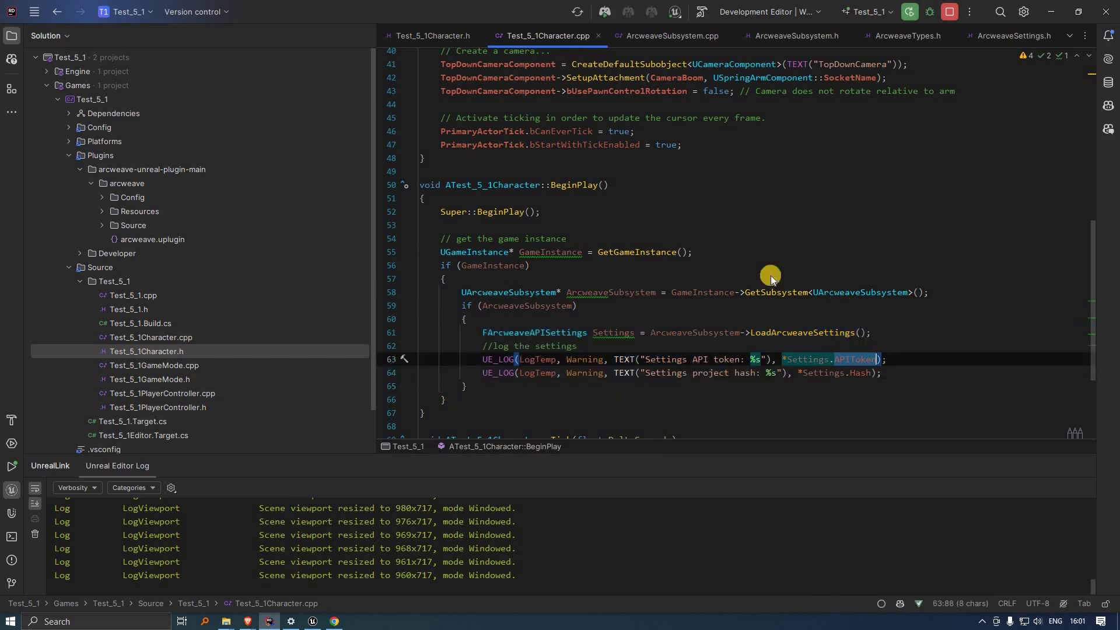
# Step: Switch to the Unreal Editor and enter a test API token and the hash hash5 in the Arcweave plugin's project settings
pyautogui.press('super+Tab')
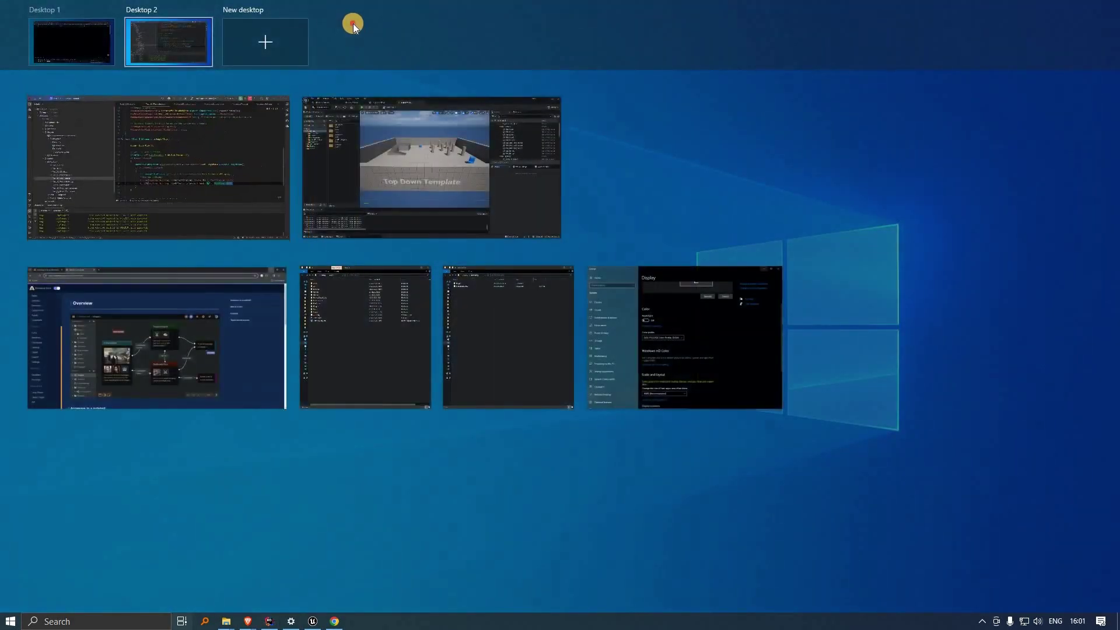
pyautogui.click(352, 23)
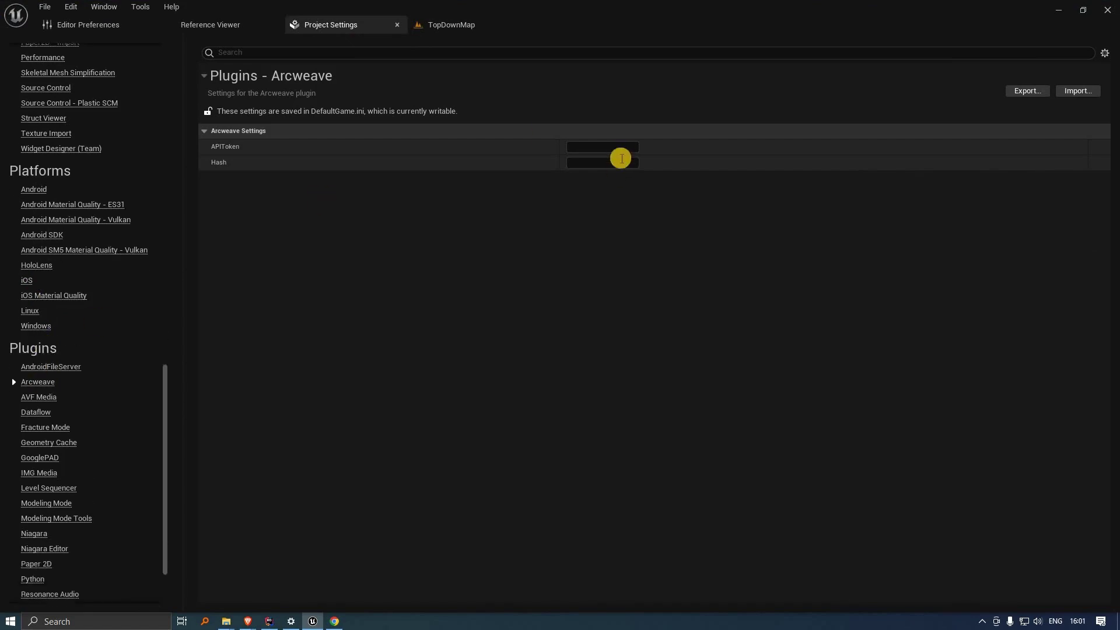
pyautogui.click(602, 147)
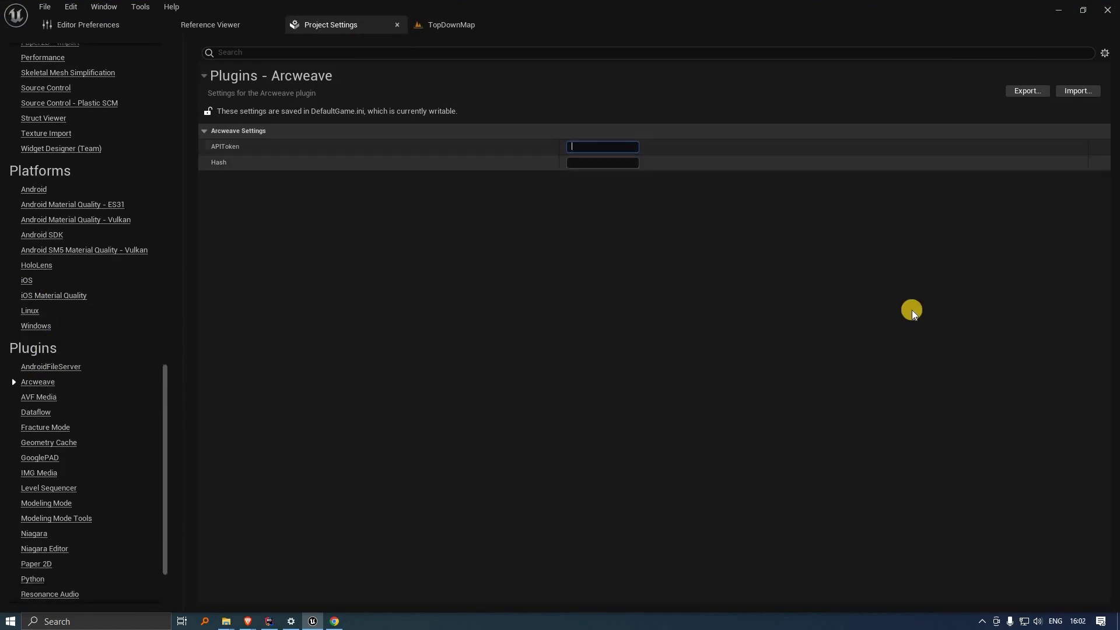
pyautogui.write('test')
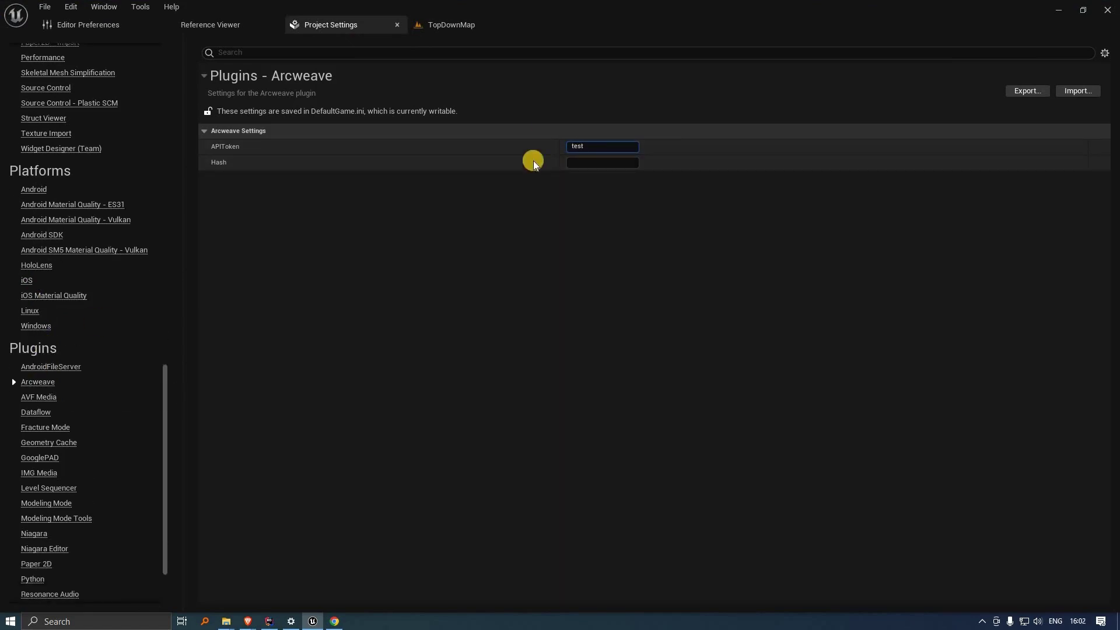
pyautogui.click(629, 197)
pyautogui.write('1')
pyautogui.press('Tab')
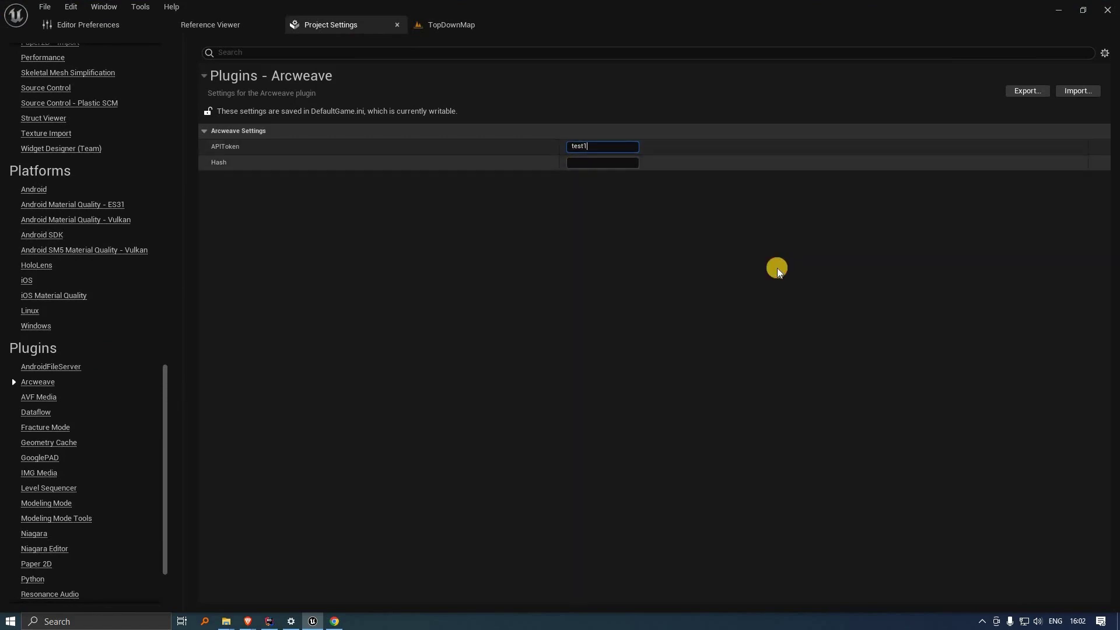
pyautogui.write('ha')
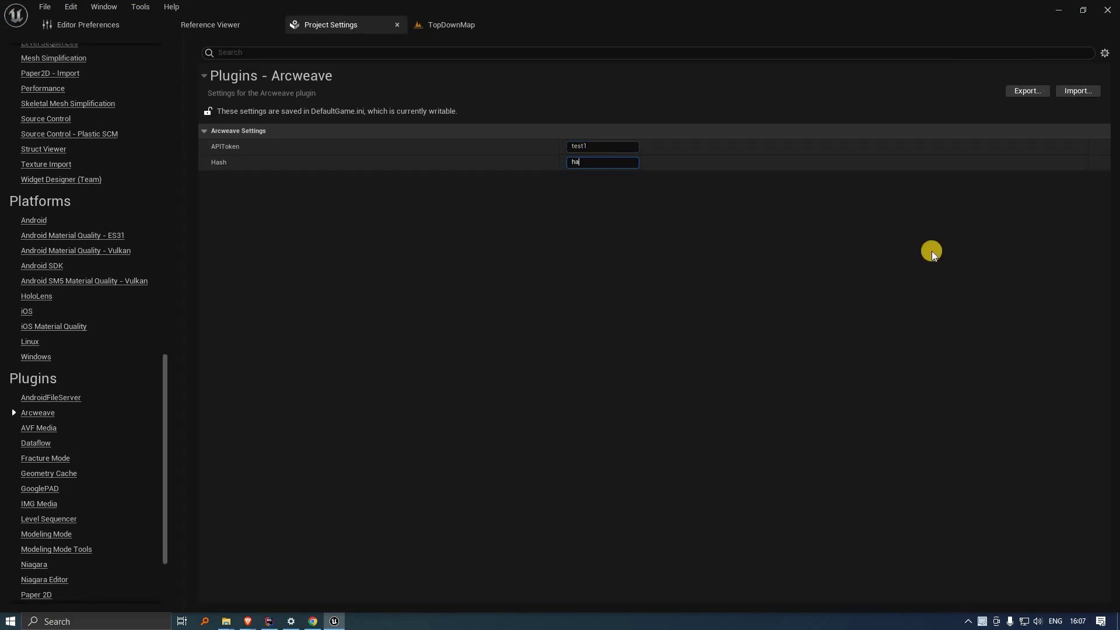
pyautogui.write('sh5')
pyautogui.press('Return')
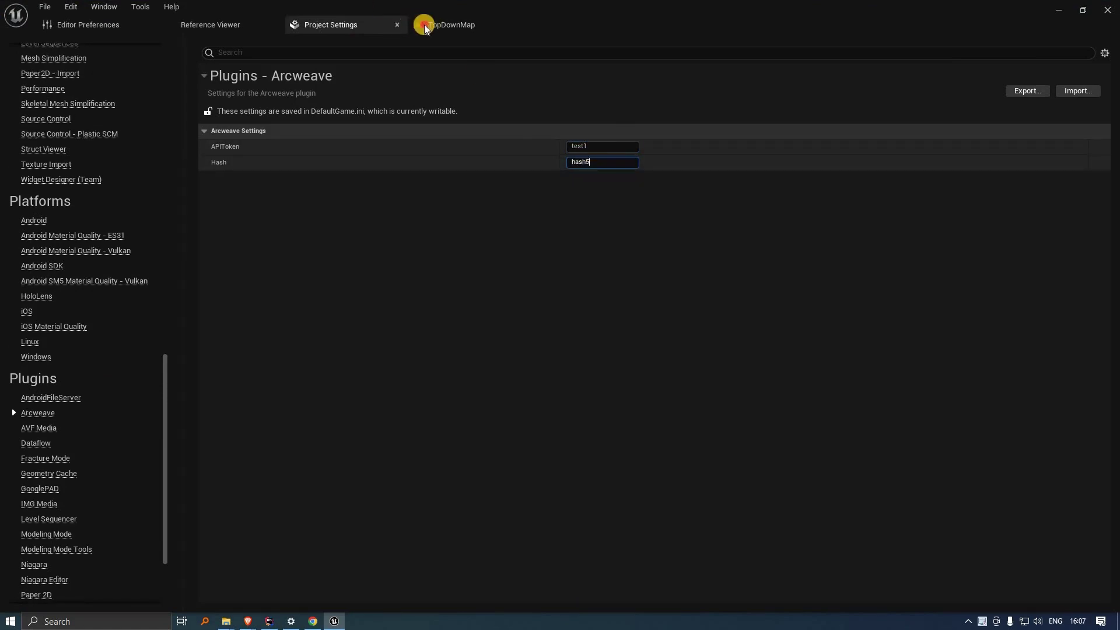
# Step: Play TopDownMap in the editor, examine the logged API token and project hash lines, and stop the session
pyautogui.click(461, 24)
pyautogui.click(350, 25)
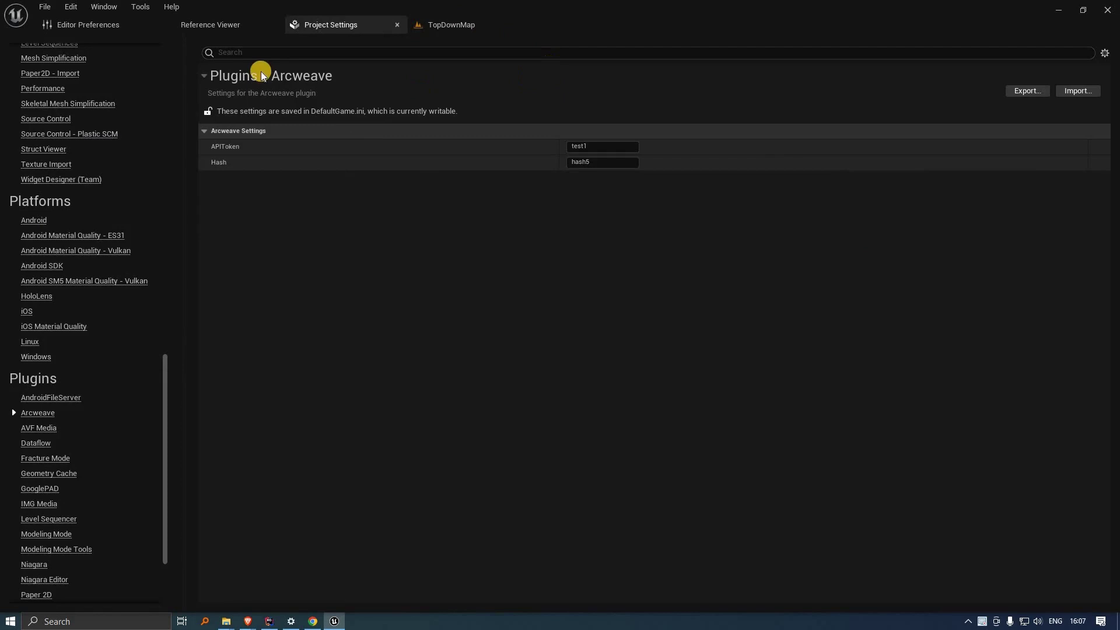
pyautogui.hotkey('ctrl', 'Tab')
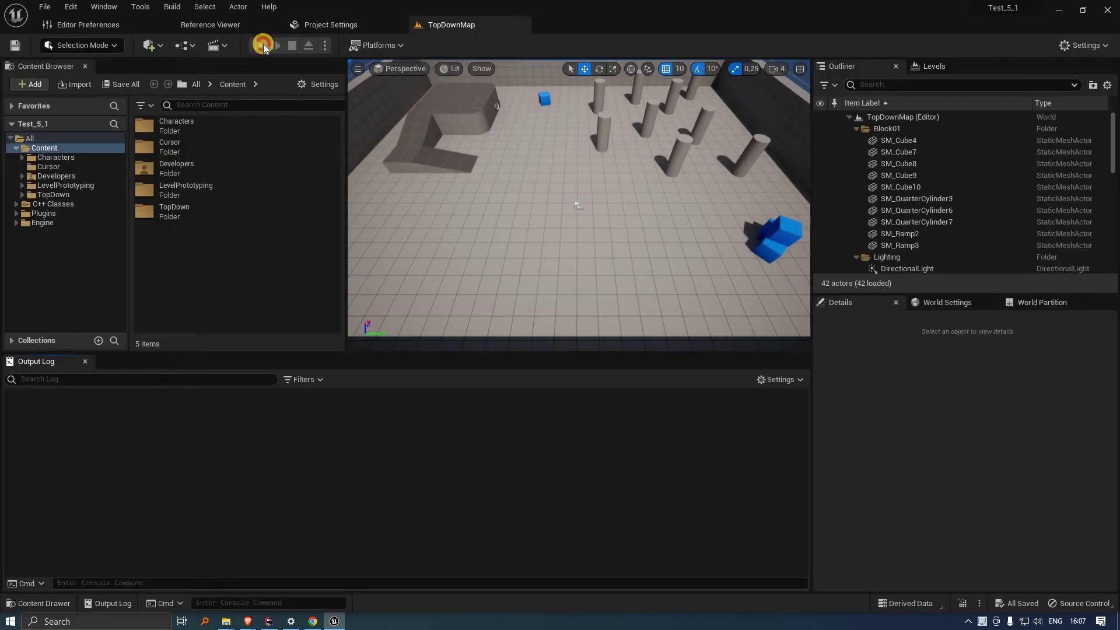
pyautogui.hotkey('alt', 'p')
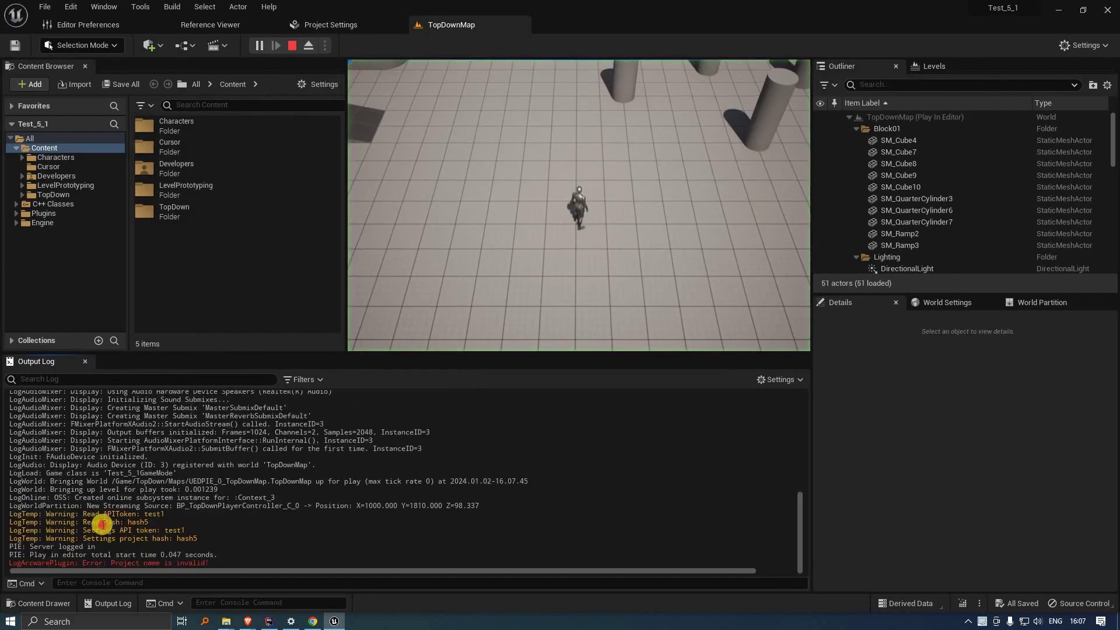
pyautogui.moveTo(45, 516); pyautogui.dragTo(9, 517)
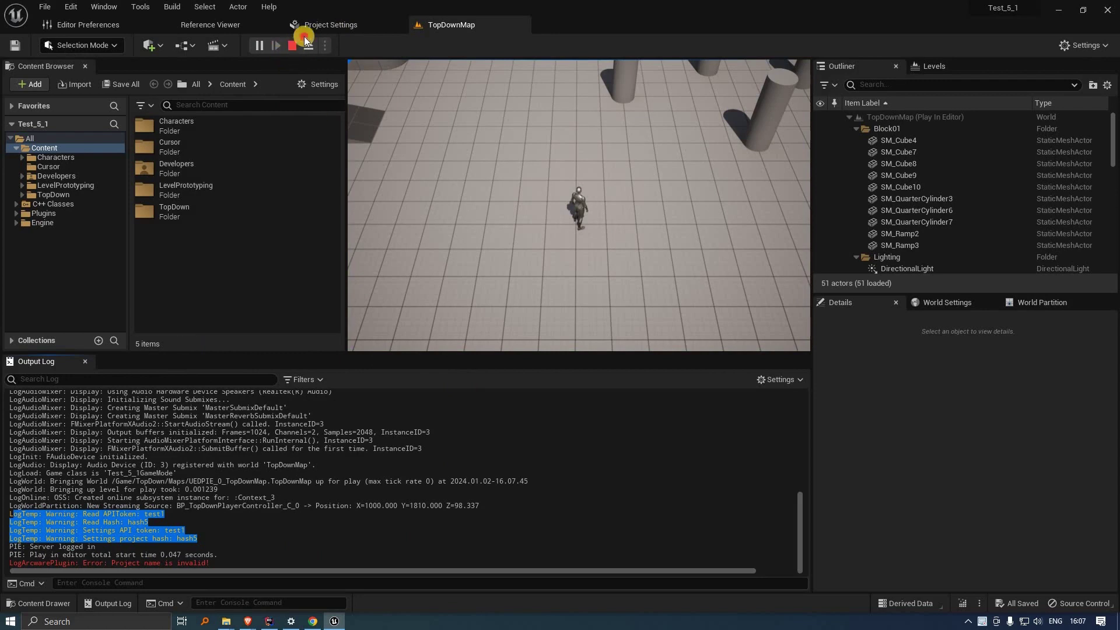
pyautogui.press('Escape')
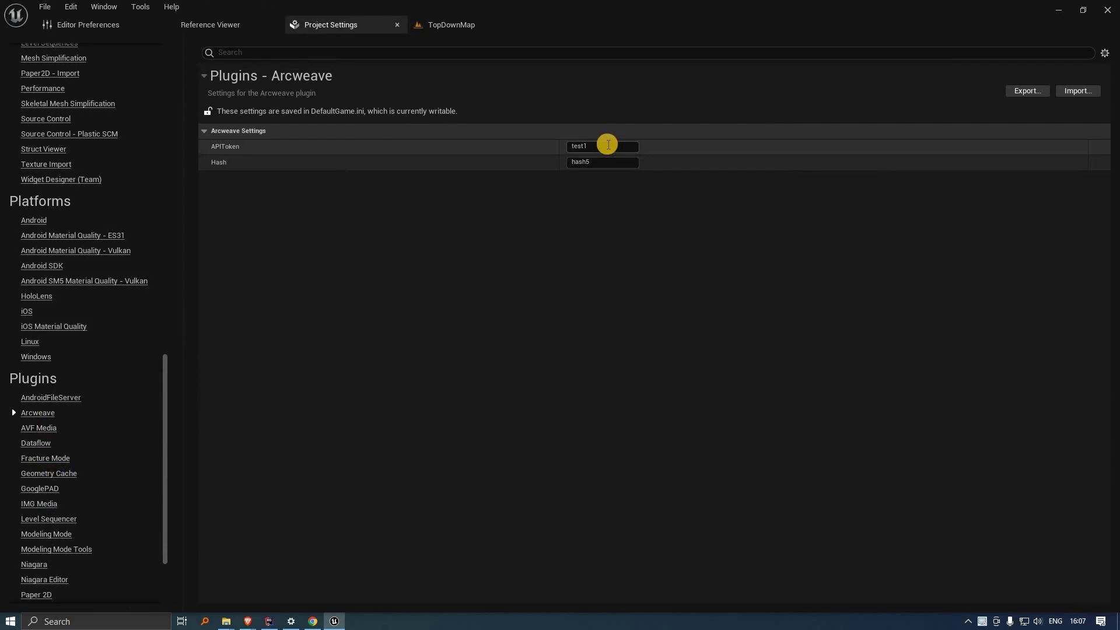
# Step: In the Arcweave plugin settings, append one digit to the API token and set the hash to hash59
pyautogui.click(603, 144)
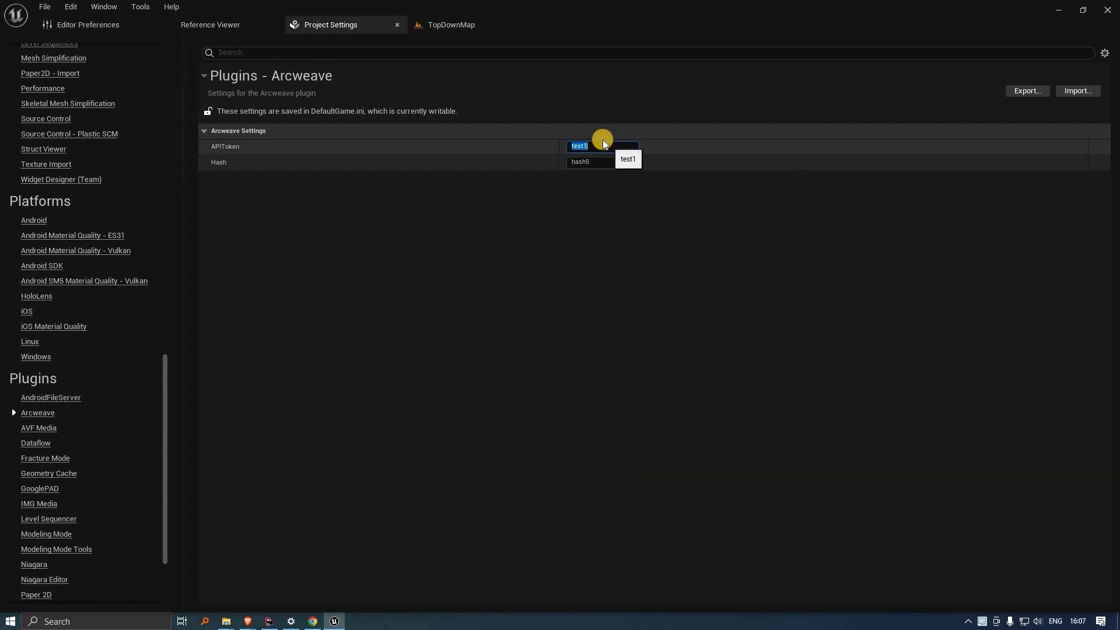
pyautogui.click(604, 143)
pyautogui.write('5')
pyautogui.press('Tab')
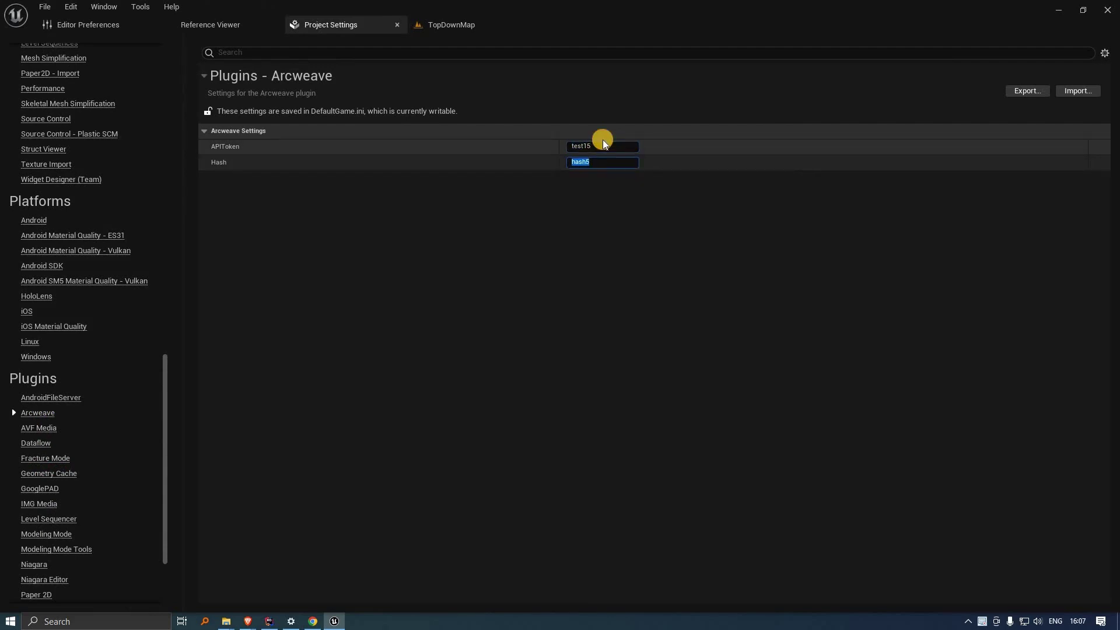
pyautogui.press('End')
pyautogui.write('9')
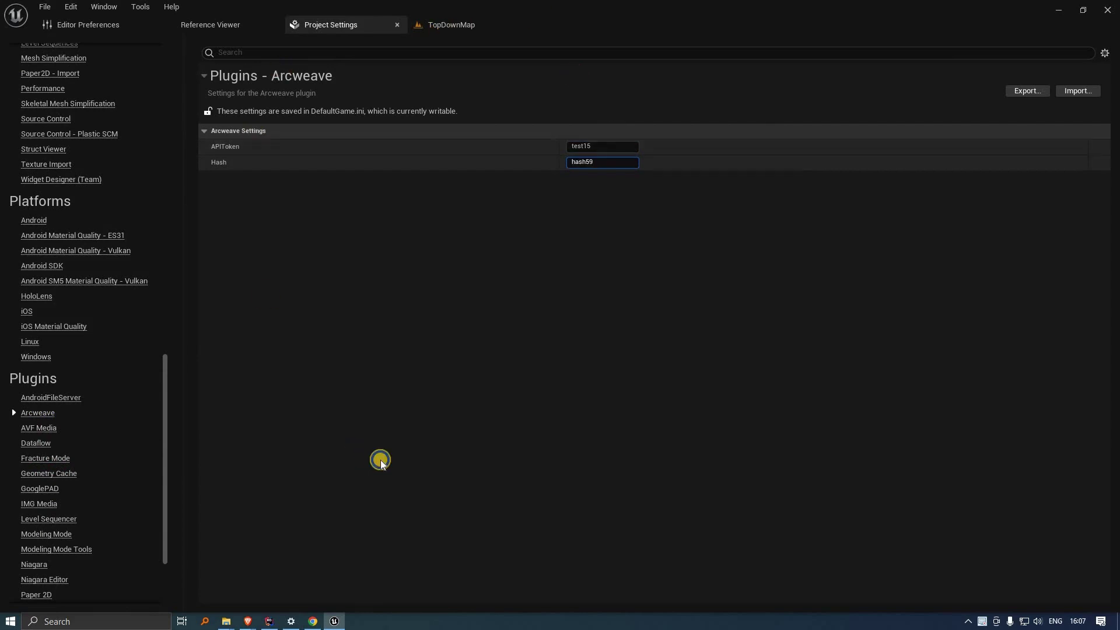
# Step: Clear the output log, play TopDownMap again and examine the log lines for the changed Arcweave settings
pyautogui.click(446, 25)
pyautogui.rightClick(241, 540)
pyautogui.press('Return')
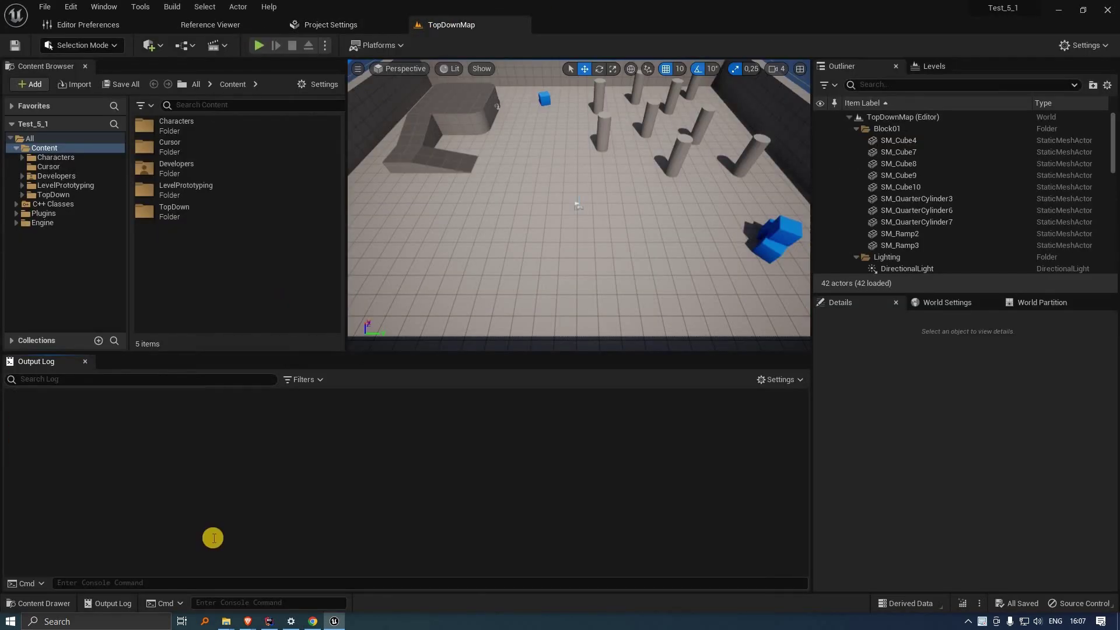
pyautogui.hotkey('alt', 'p')
pyautogui.moveTo(34, 515); pyautogui.dragTo(201, 538)
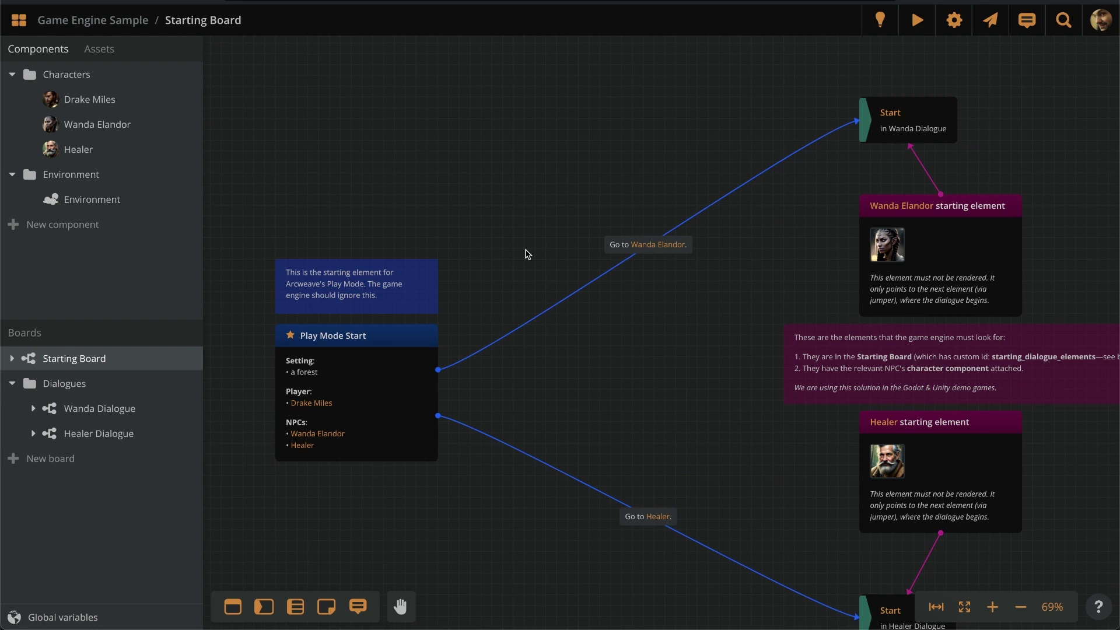
# Step: In the Arcweave web app, open the Game Engine Sample project's export options and choose the engine export for Unreal
pyautogui.click(992, 25)
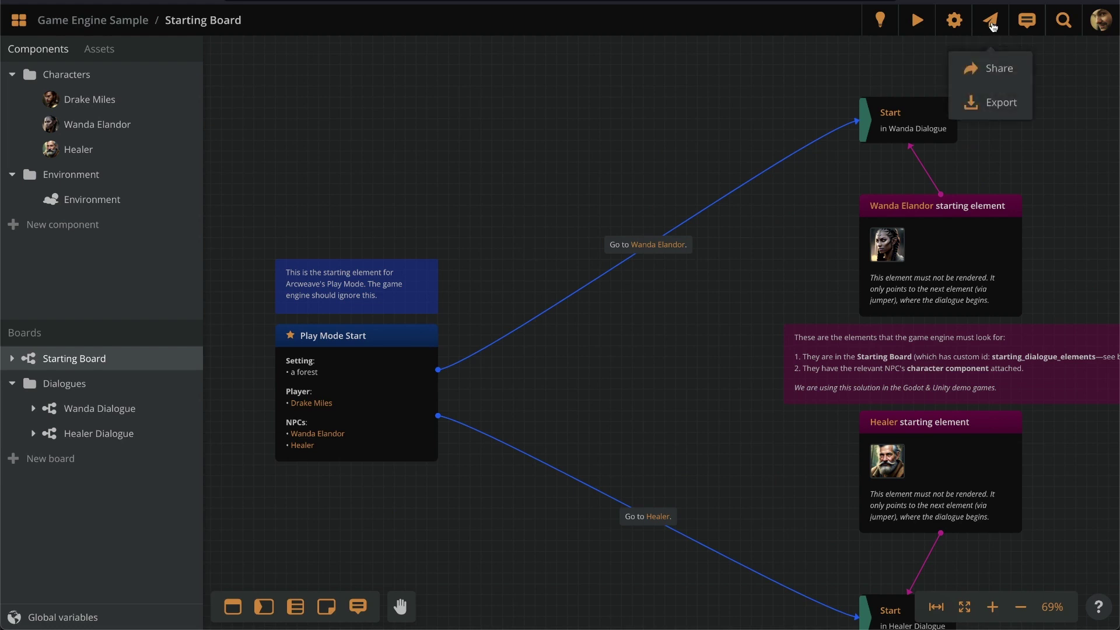
pyautogui.click(1004, 104)
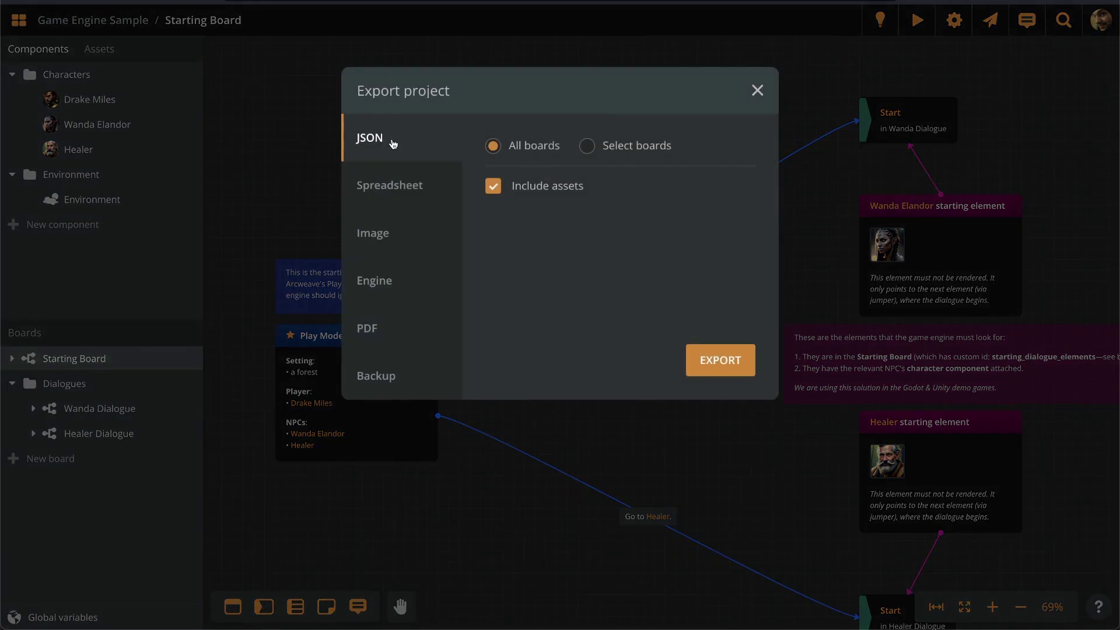
pyautogui.click(394, 286)
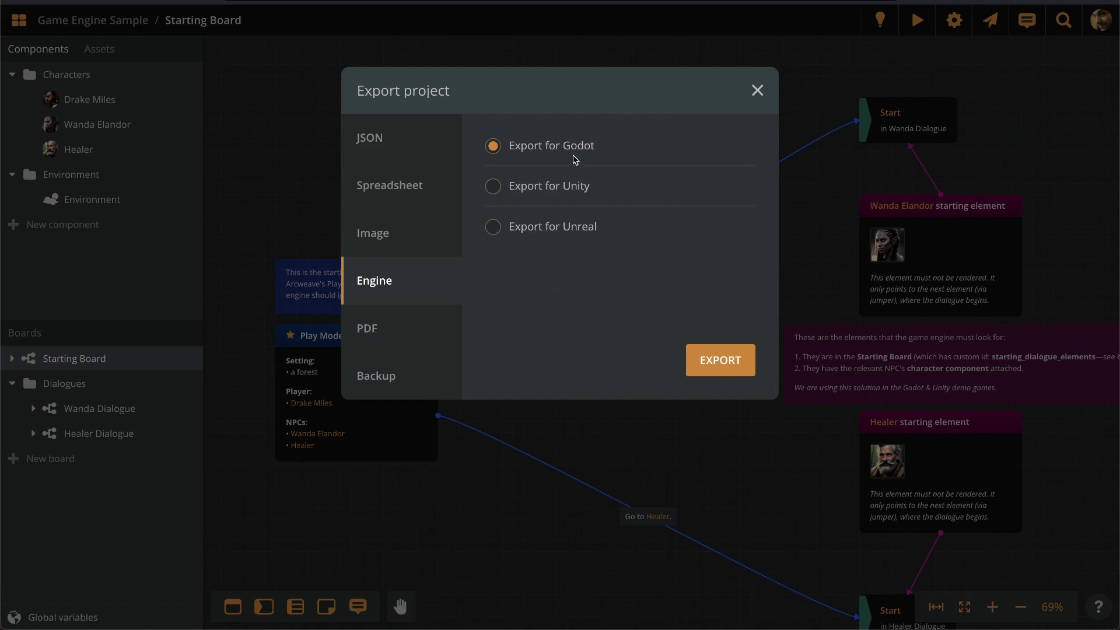
pyautogui.click(493, 228)
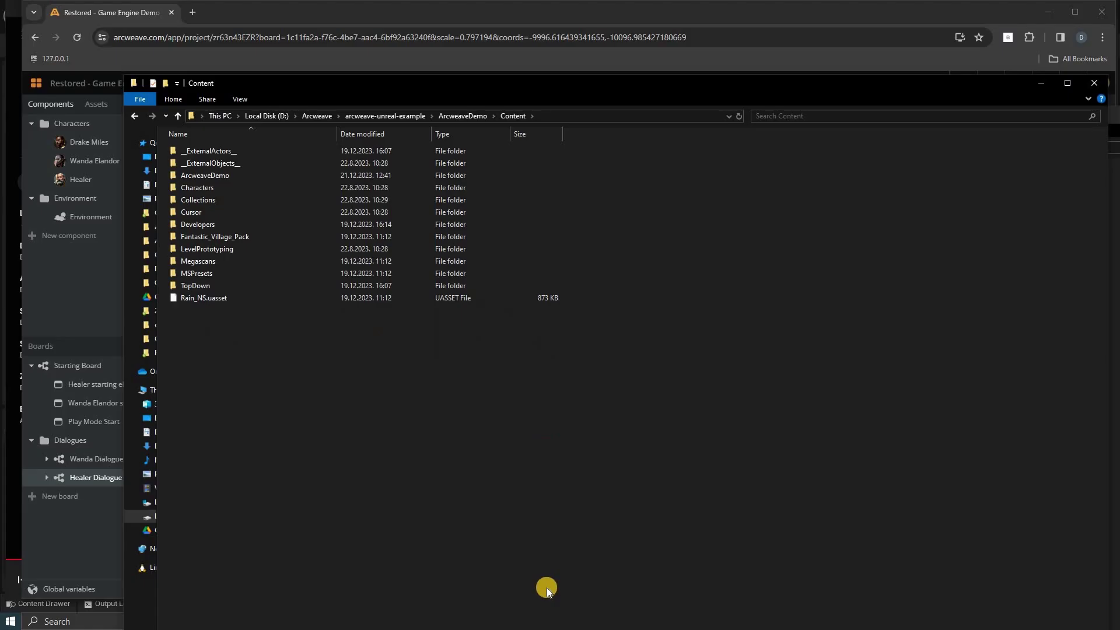
# Step: In File Explorer, create a folder named ArcweaveExport inside the ArcweaveDemo project's Content folder and open it
pyautogui.rightClick(547, 586)
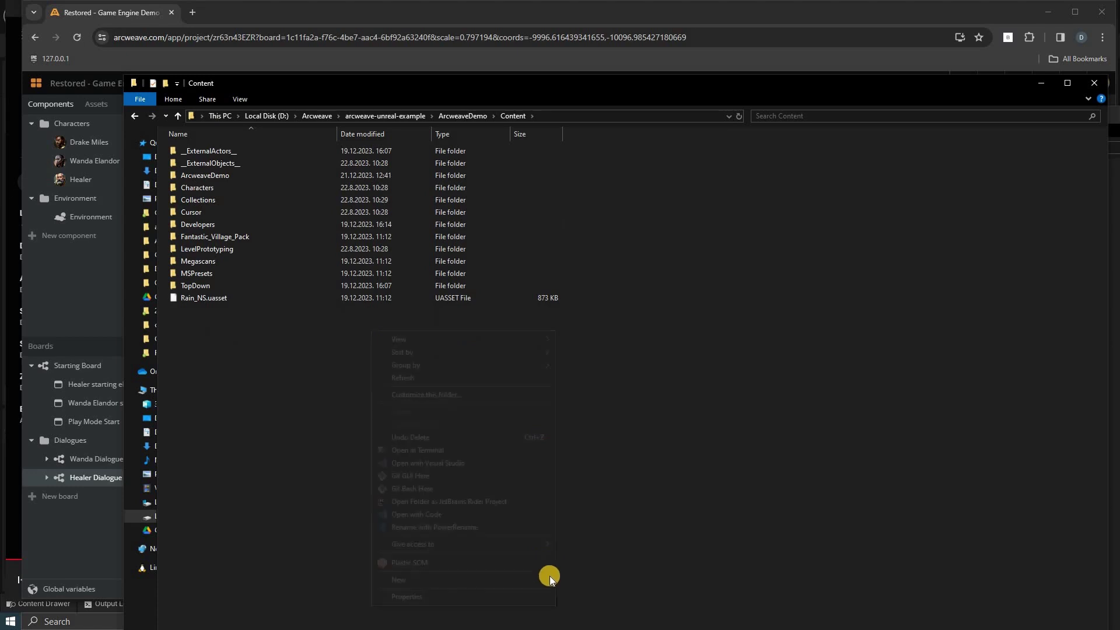
pyautogui.moveTo(524, 579)
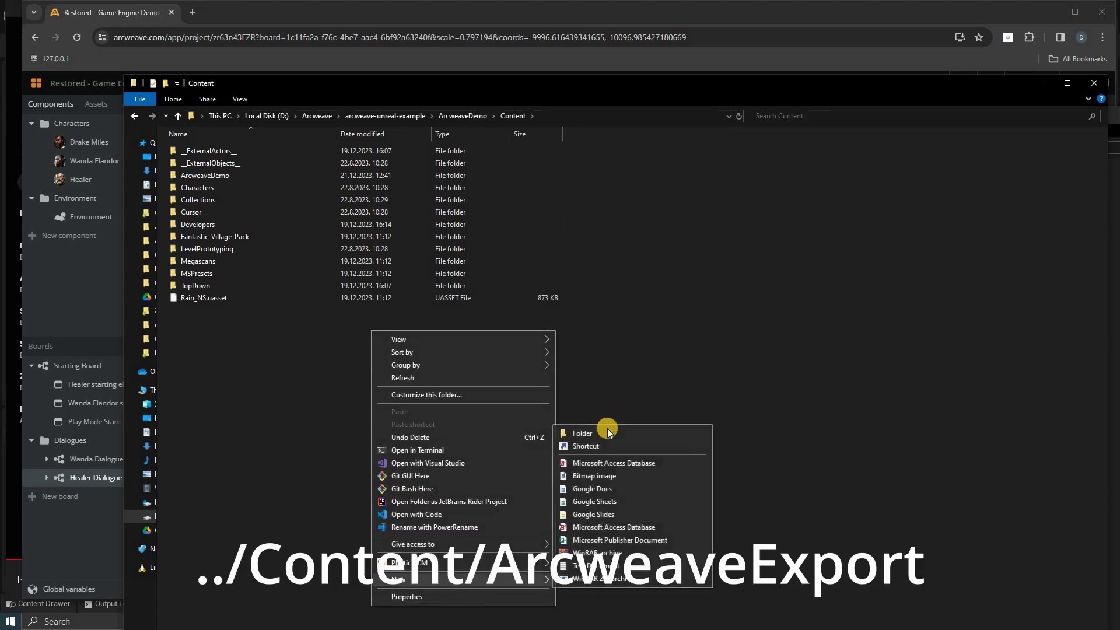
pyautogui.click(607, 434)
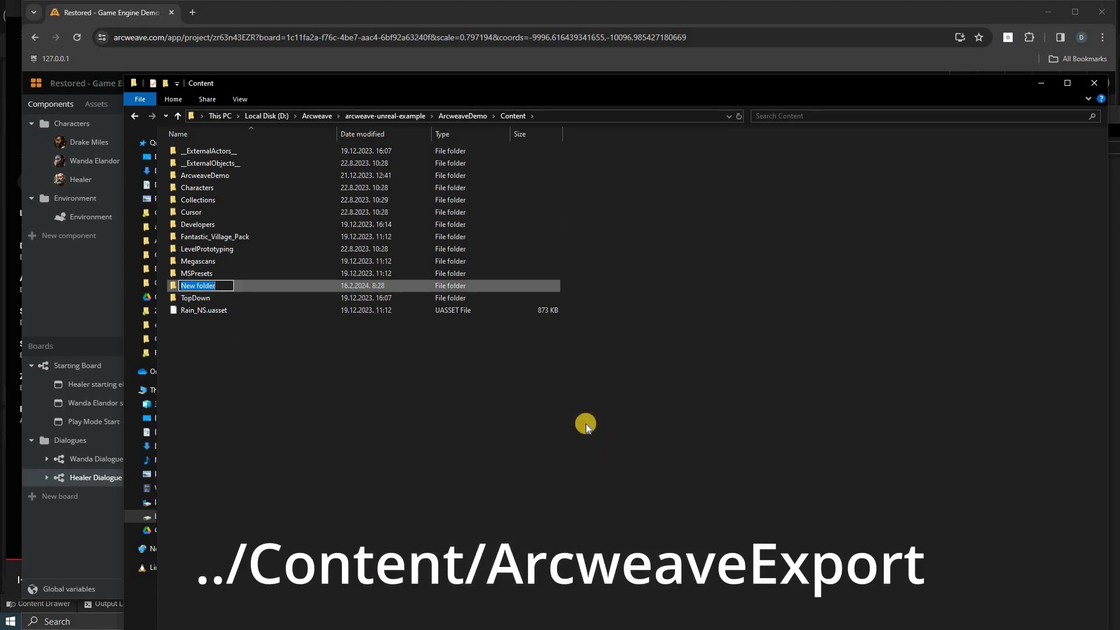
pyautogui.write('ArcweaveExport')
pyautogui.press('Return')
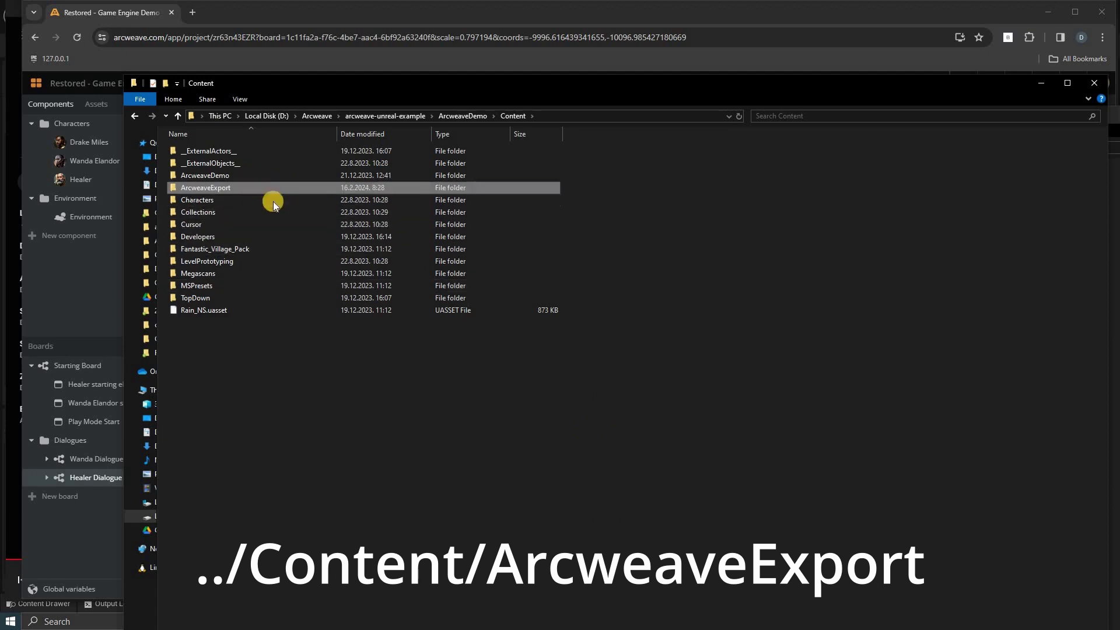
pyautogui.press('Return')
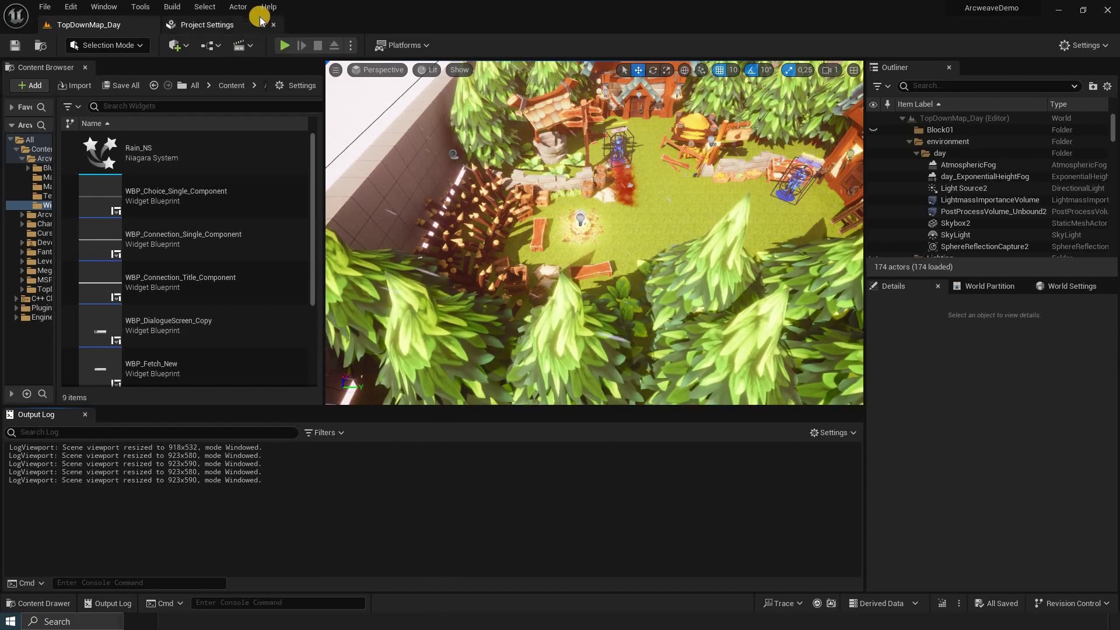
# Step: Play the TopDownMap_Day level, walk the character to the wounded NPC and refresh the Arcweave data in the running game
pyautogui.click(150, 26)
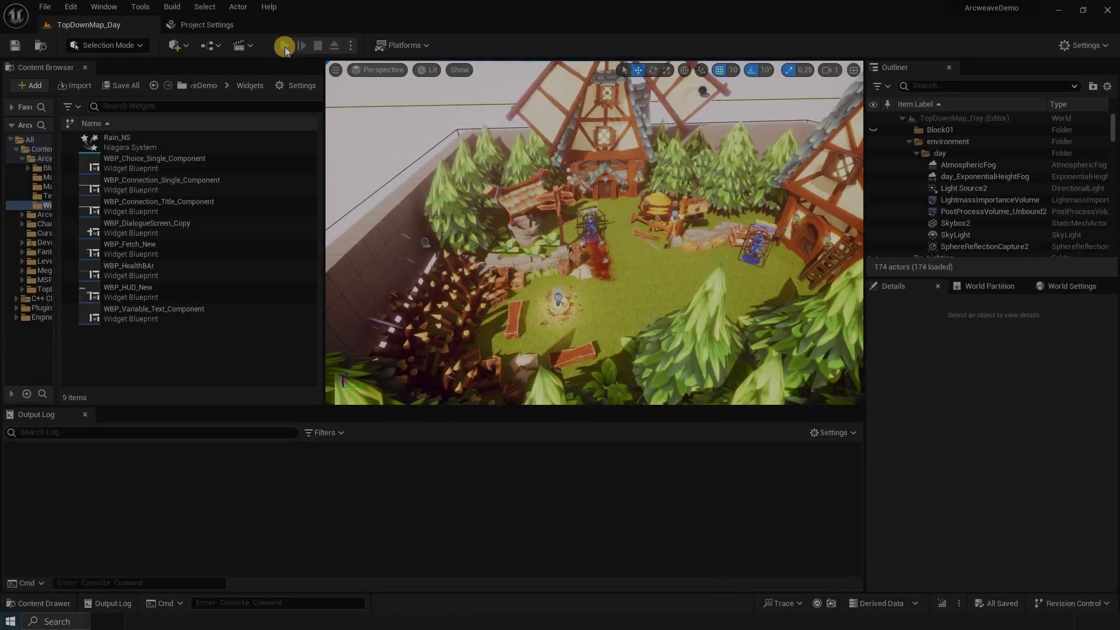
pyautogui.click(284, 46)
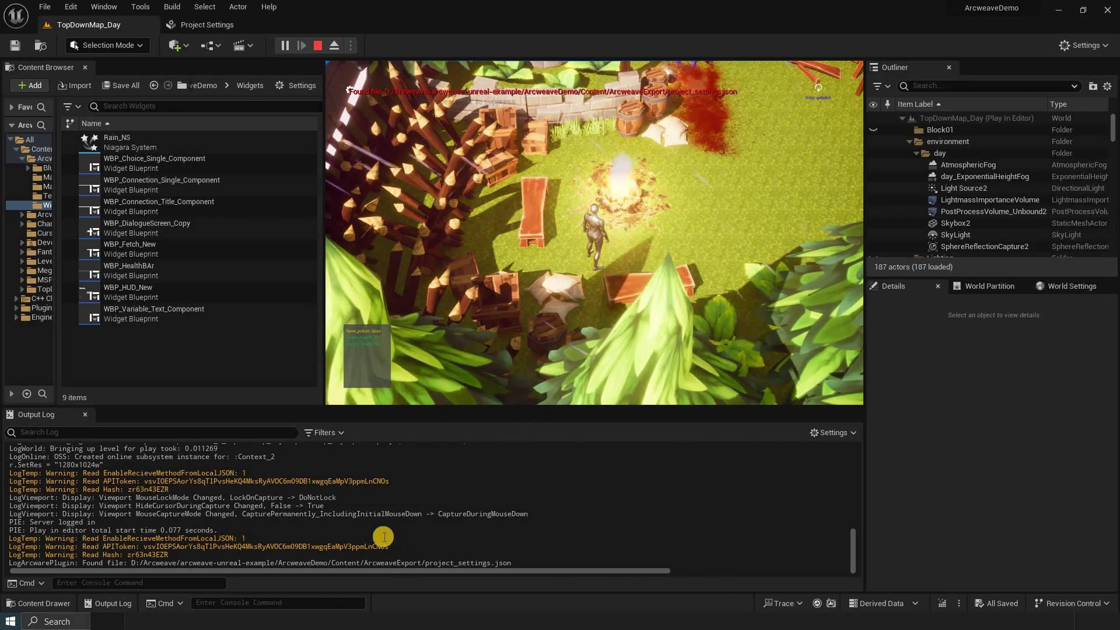
pyautogui.click(629, 296)
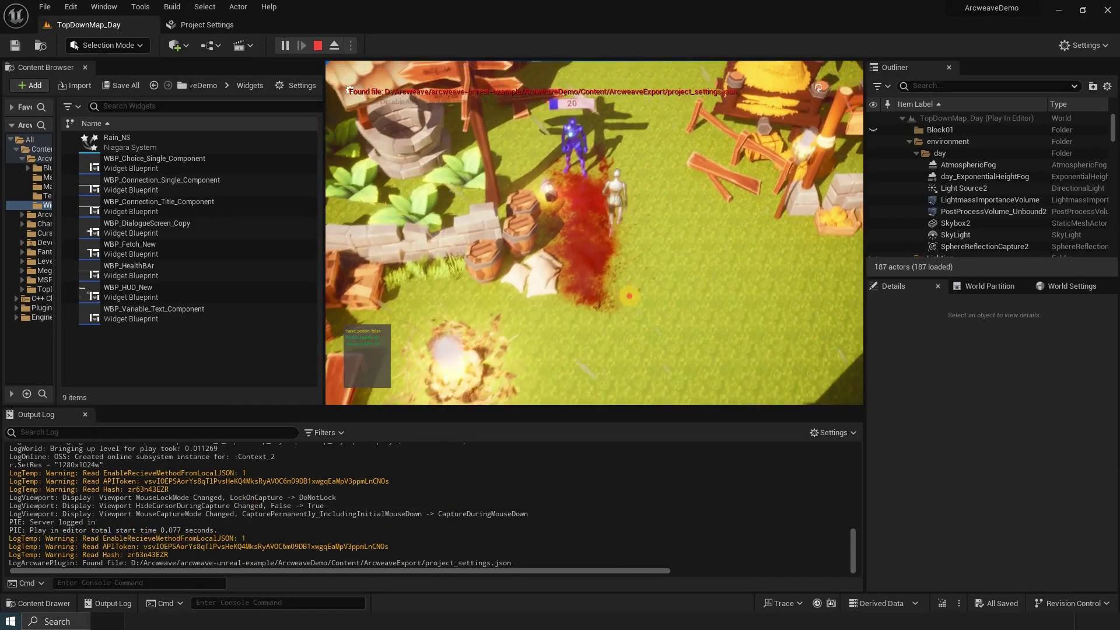
pyautogui.click(632, 294)
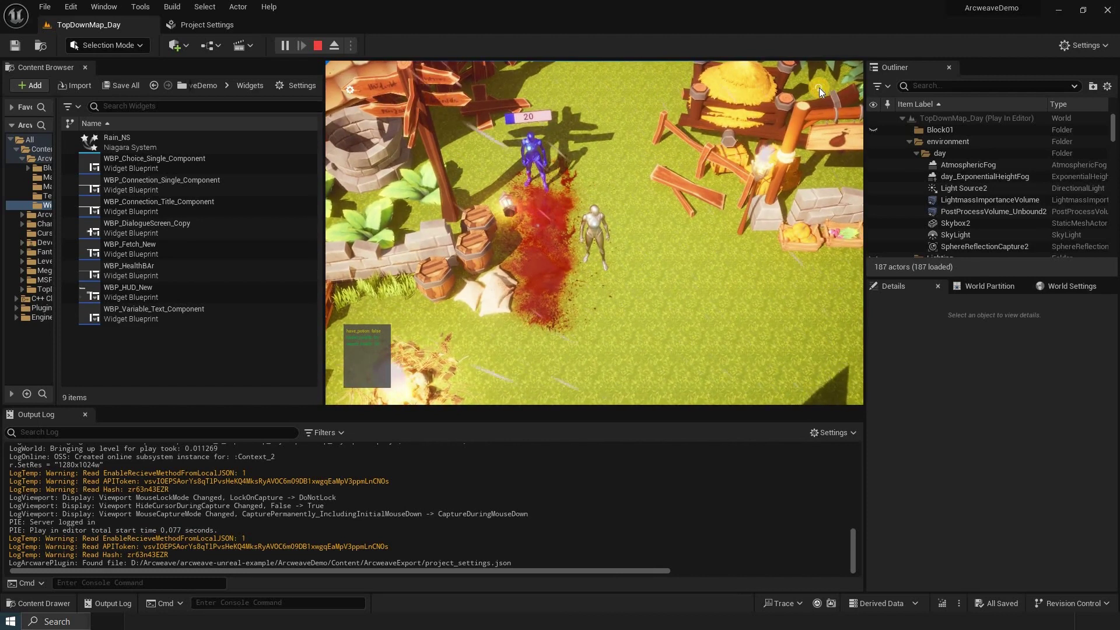
pyautogui.click(819, 87)
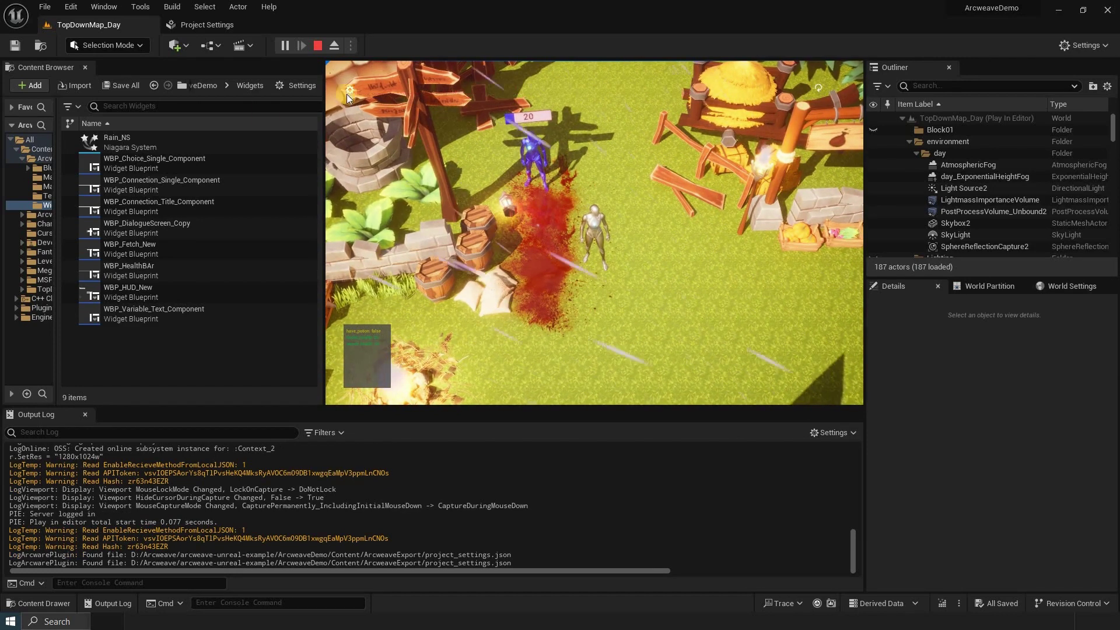
pyautogui.click(478, 272)
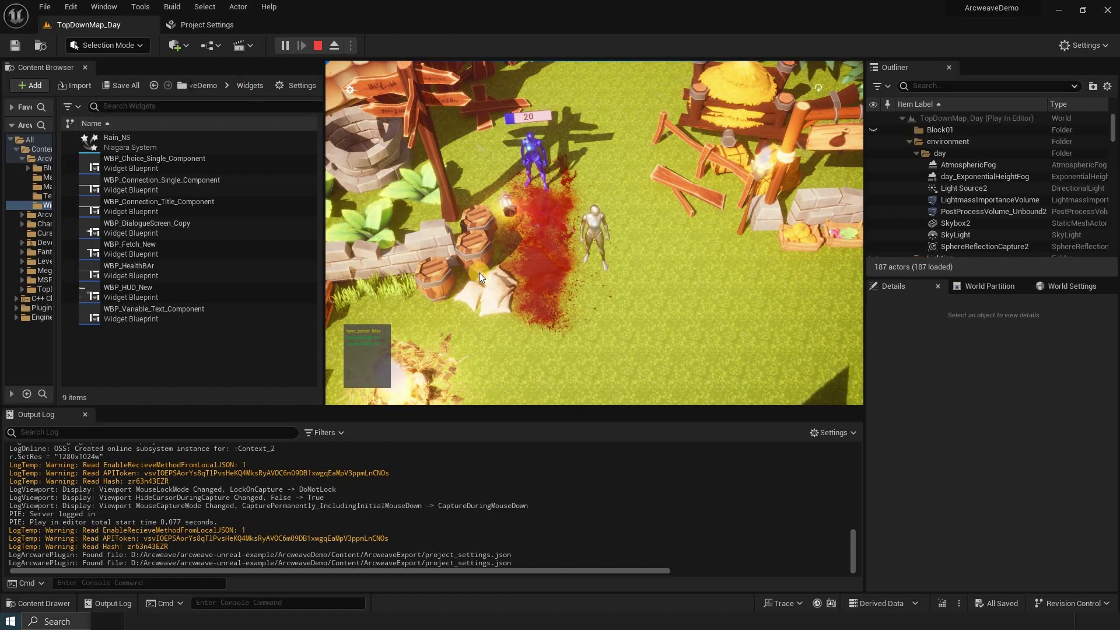
# Step: In the project's Packaging settings, examine the Additional Non-Asset Directories to Package entry
pyautogui.click(219, 27)
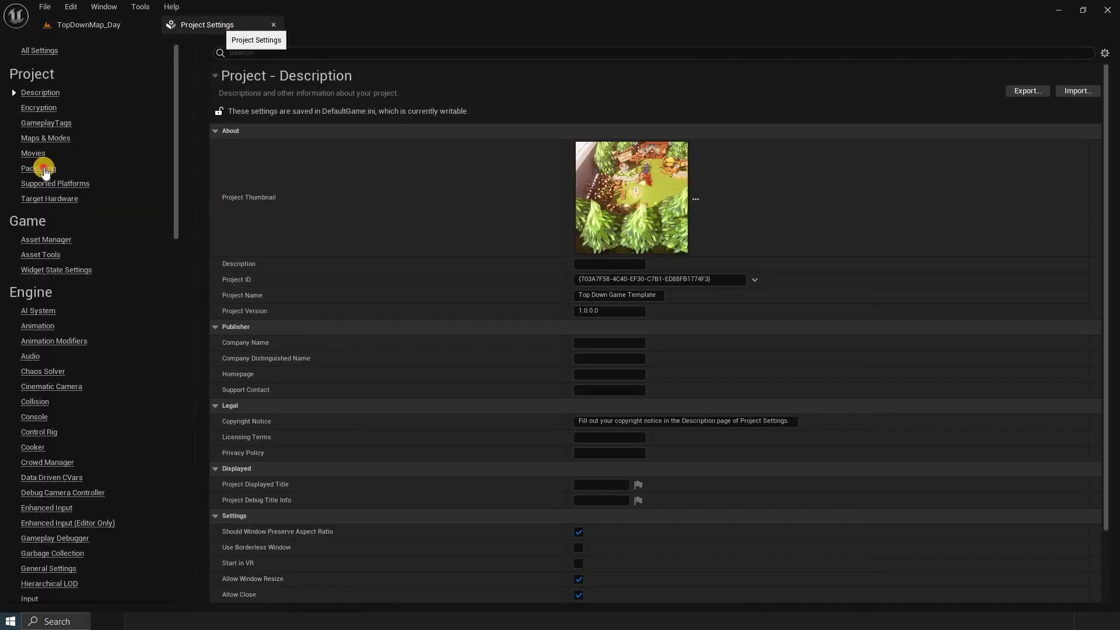
pyautogui.click(43, 170)
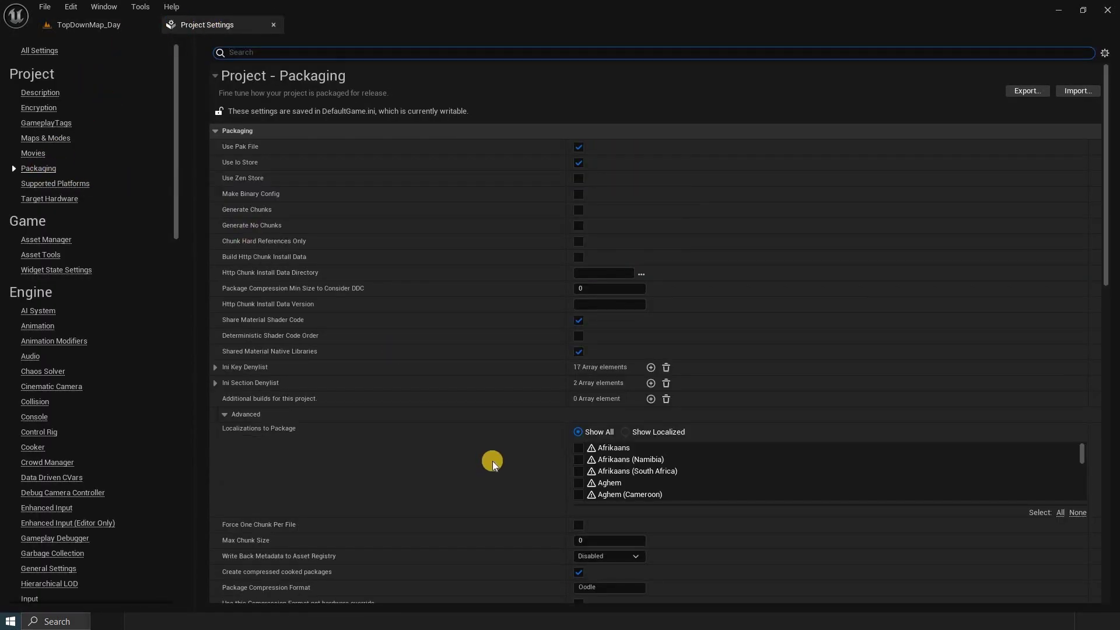
pyautogui.scroll(-15, 491, 455)
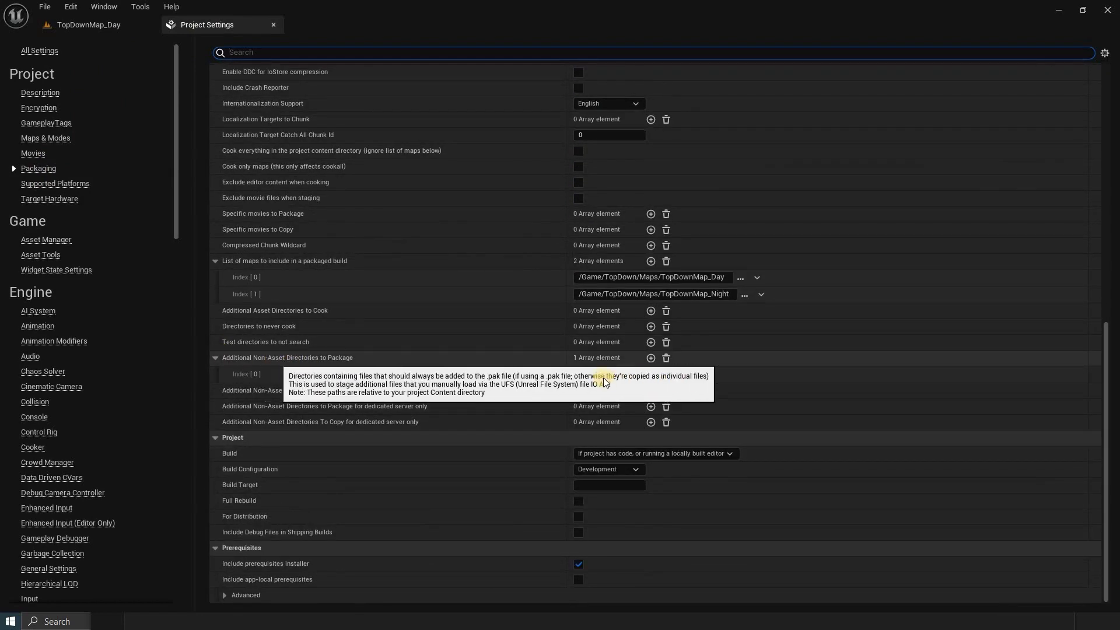
pyautogui.click(803, 382)
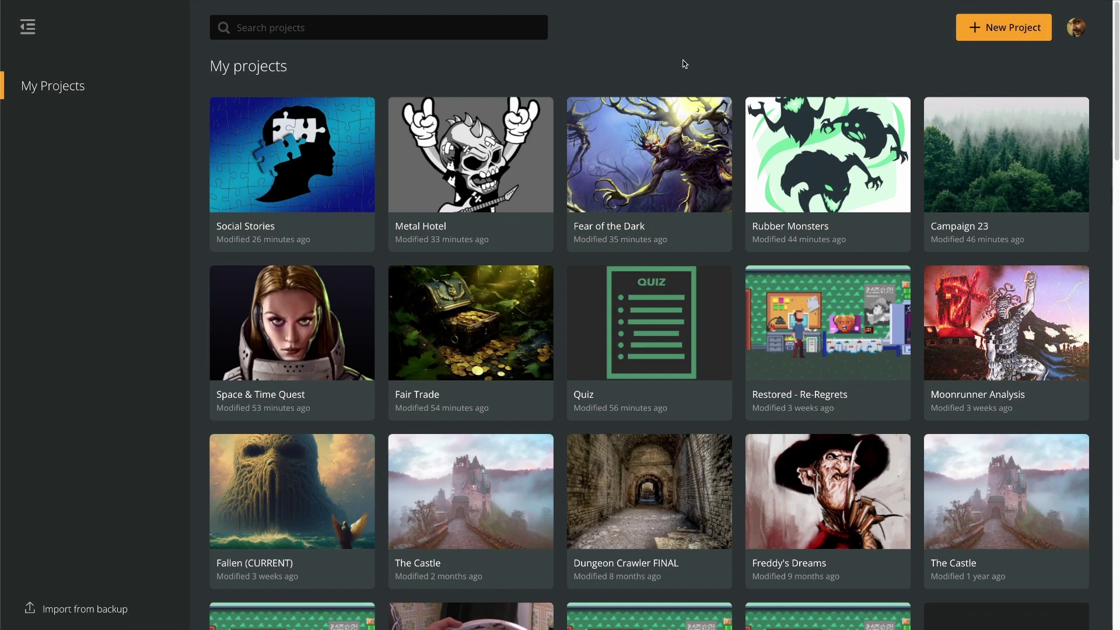
# Step: In the Arcweave web app, create a new project from the Game Engine Example template
pyautogui.click(995, 28)
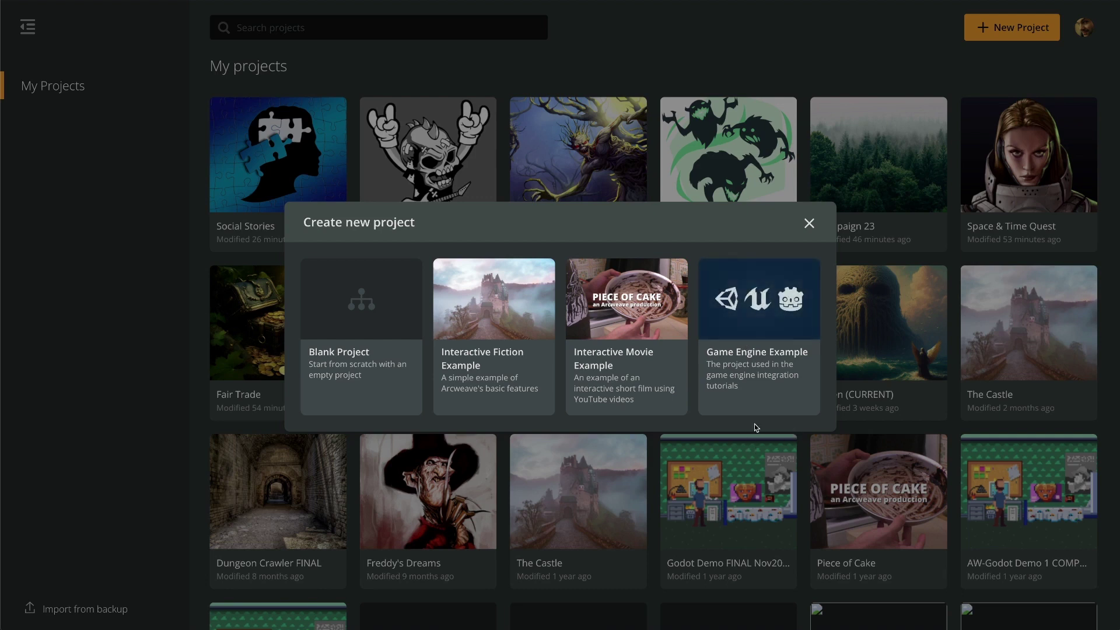
pyautogui.click(781, 334)
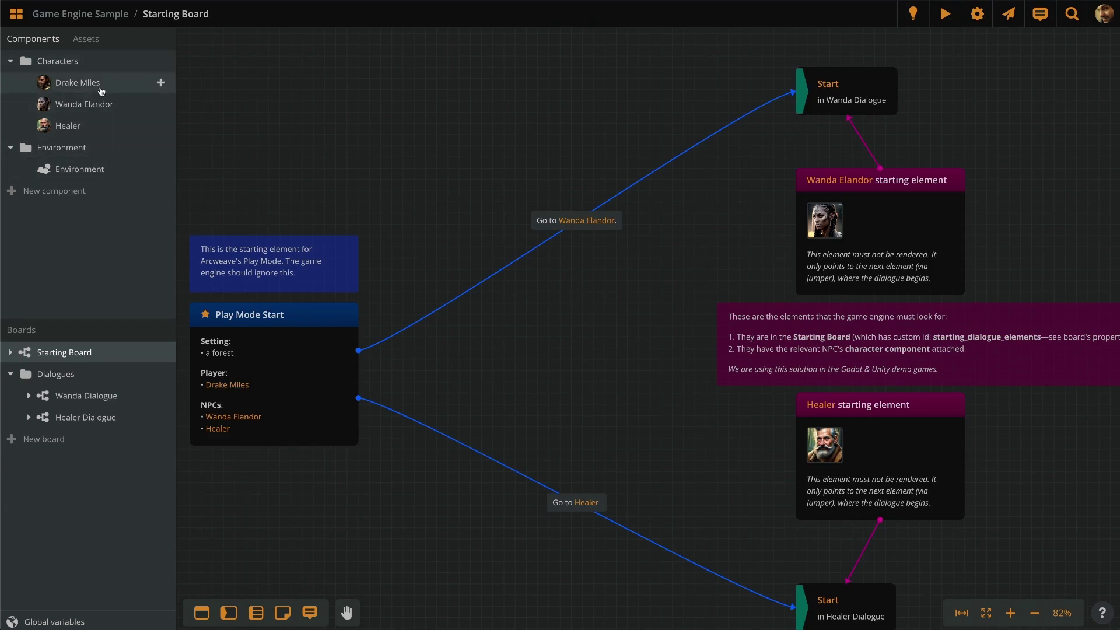
# Step: Examine the attributes of the three character components in the Game Engine Sample project
pyautogui.click(61, 87)
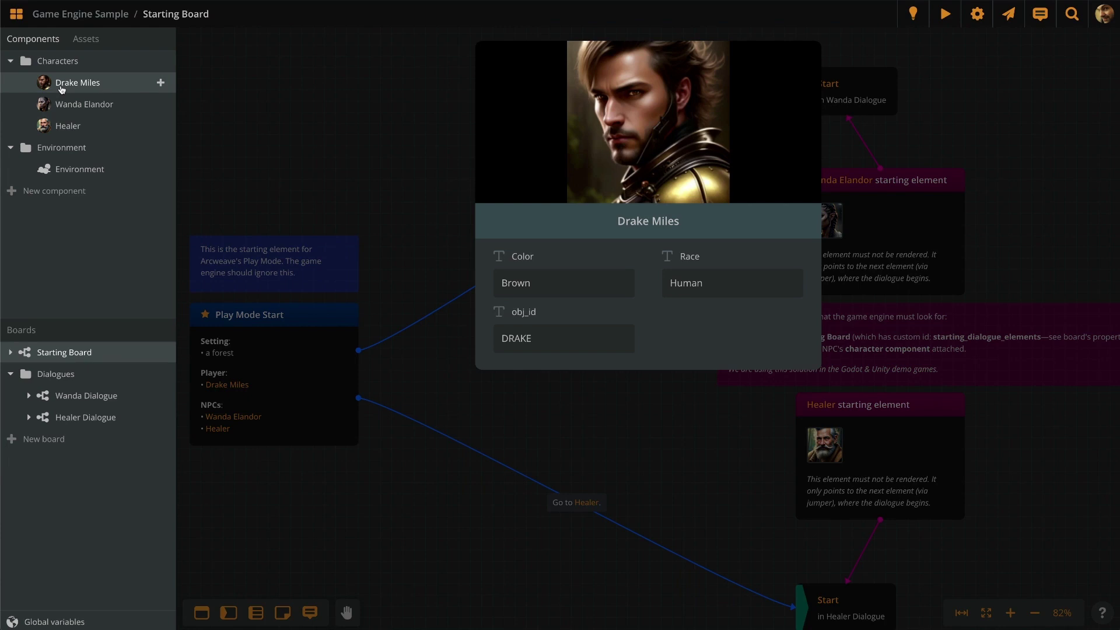
pyautogui.moveTo(76, 102)
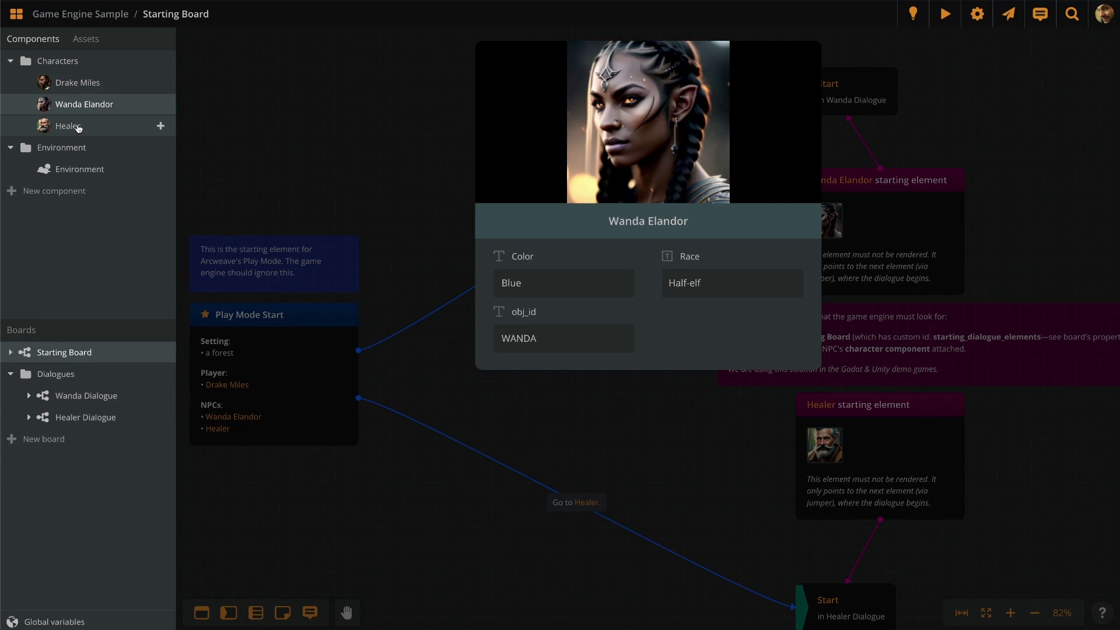
pyautogui.moveTo(78, 127)
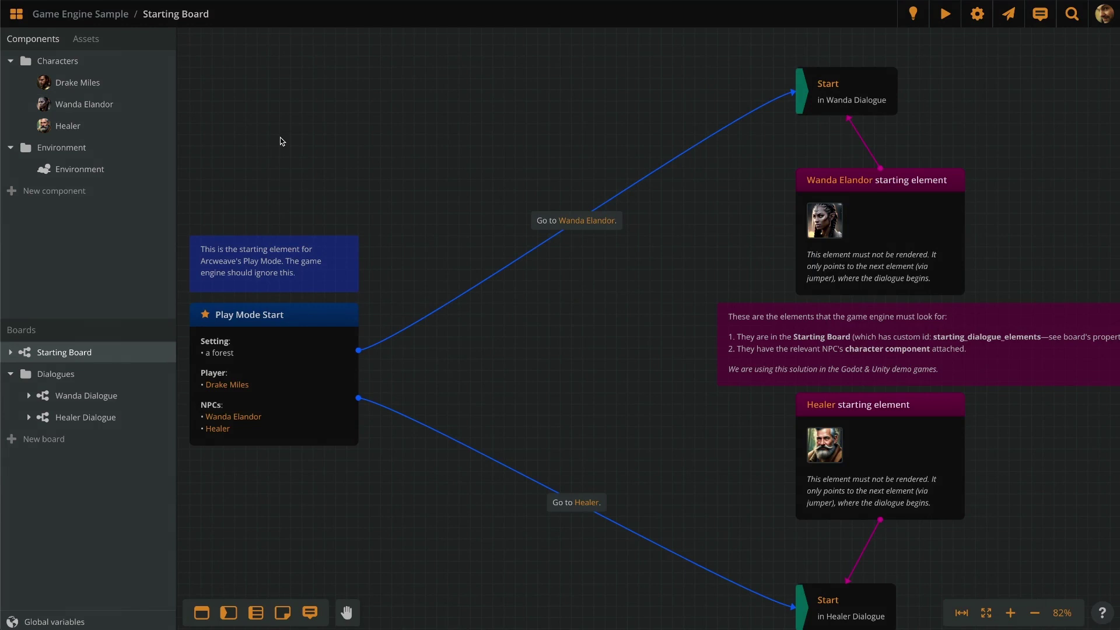
# Step: Examine the Wanda Dialogue, Healer Dialogue and Starting Board flows and the project's global variables
pyautogui.click(113, 398)
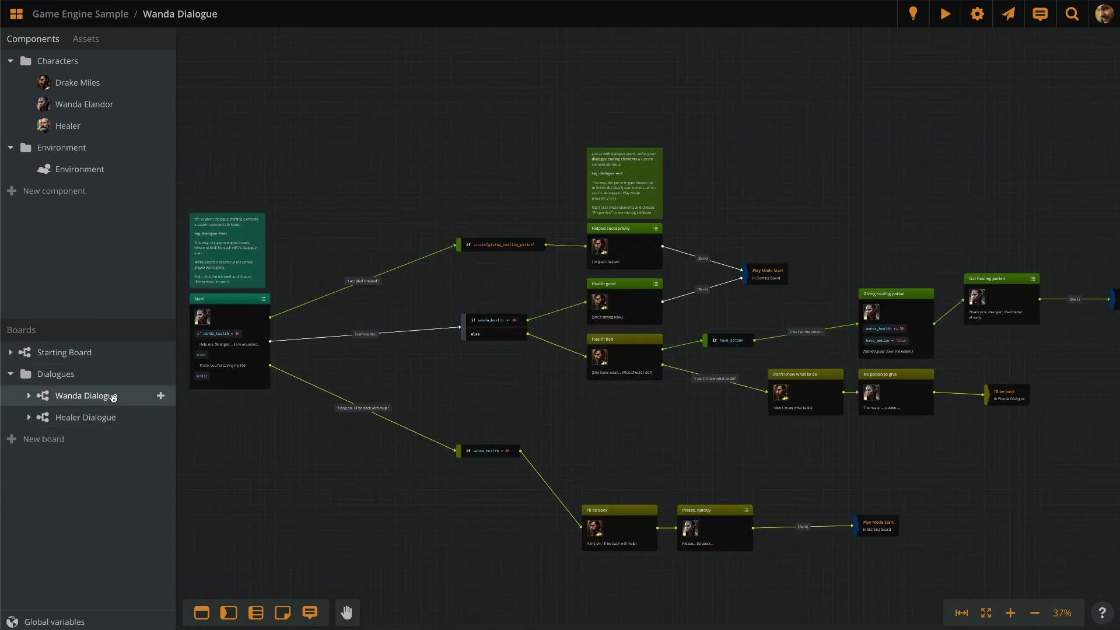
pyautogui.click(110, 417)
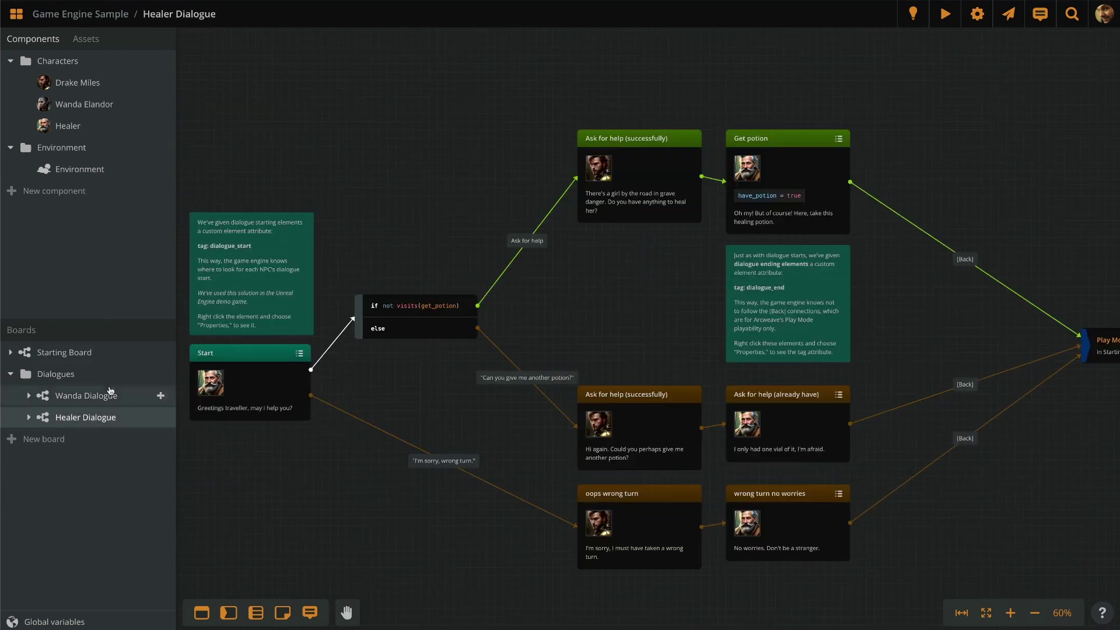
pyautogui.click(110, 356)
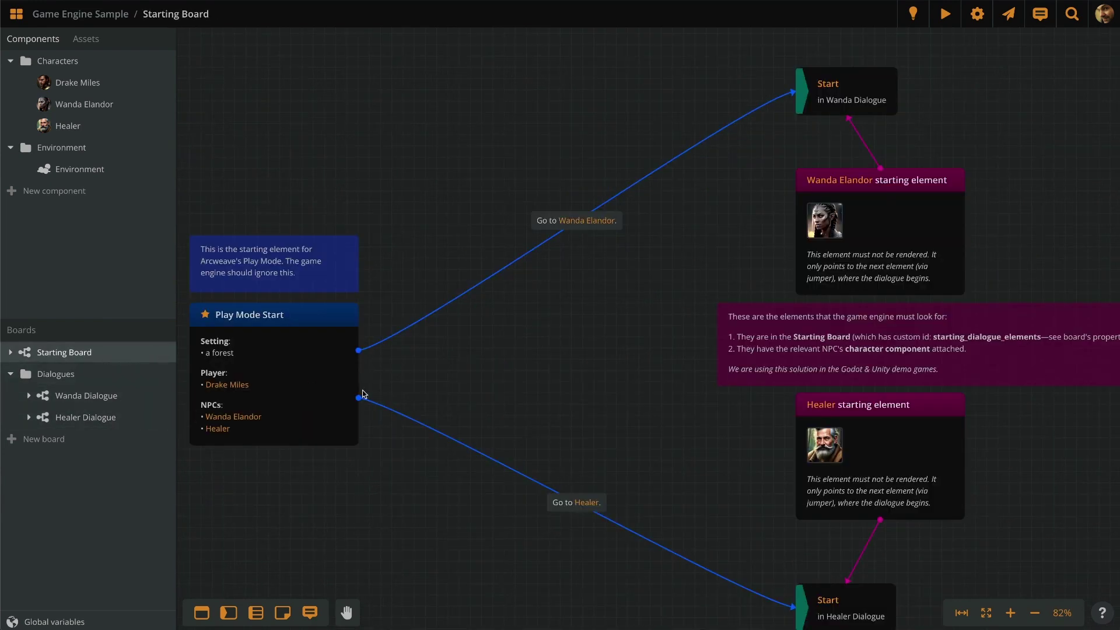
pyautogui.click(78, 624)
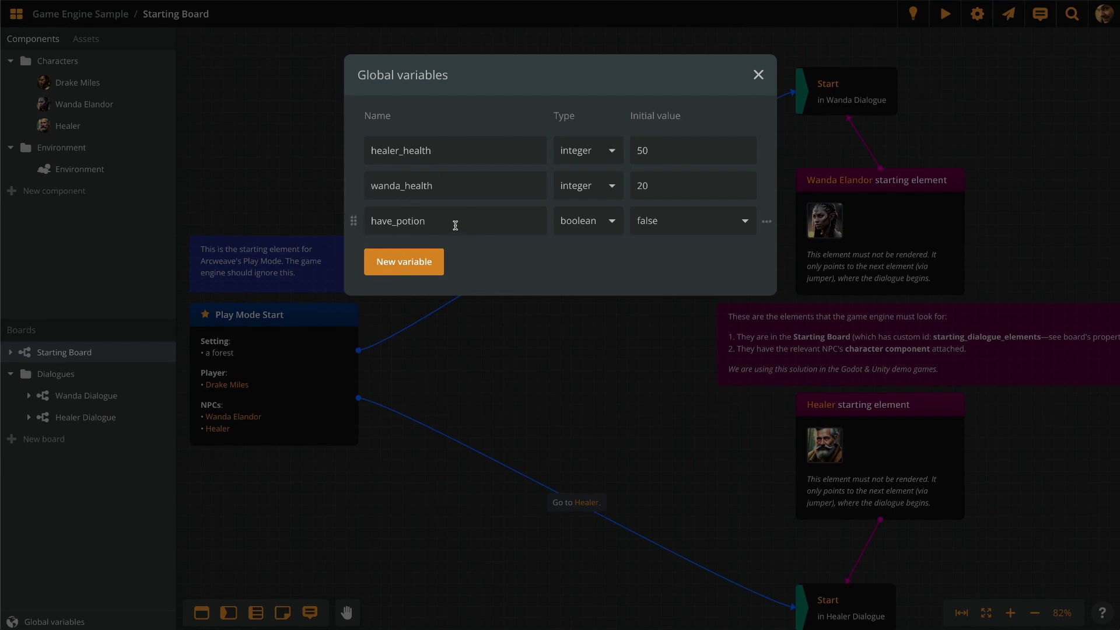
pyautogui.click(580, 389)
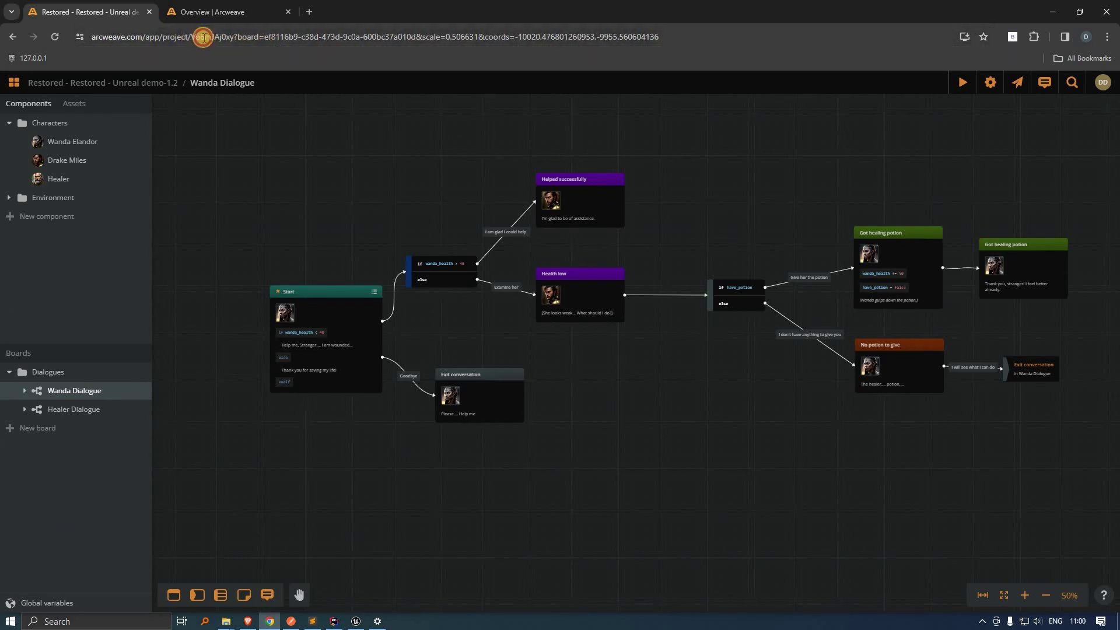
# Step: Copy the project hash from the Arcweave project's URL and enter it as the Hash in Unreal's Arcweave plugin settings
pyautogui.doubleClick(232, 36)
pyautogui.hotkey('ctrl', 'c')
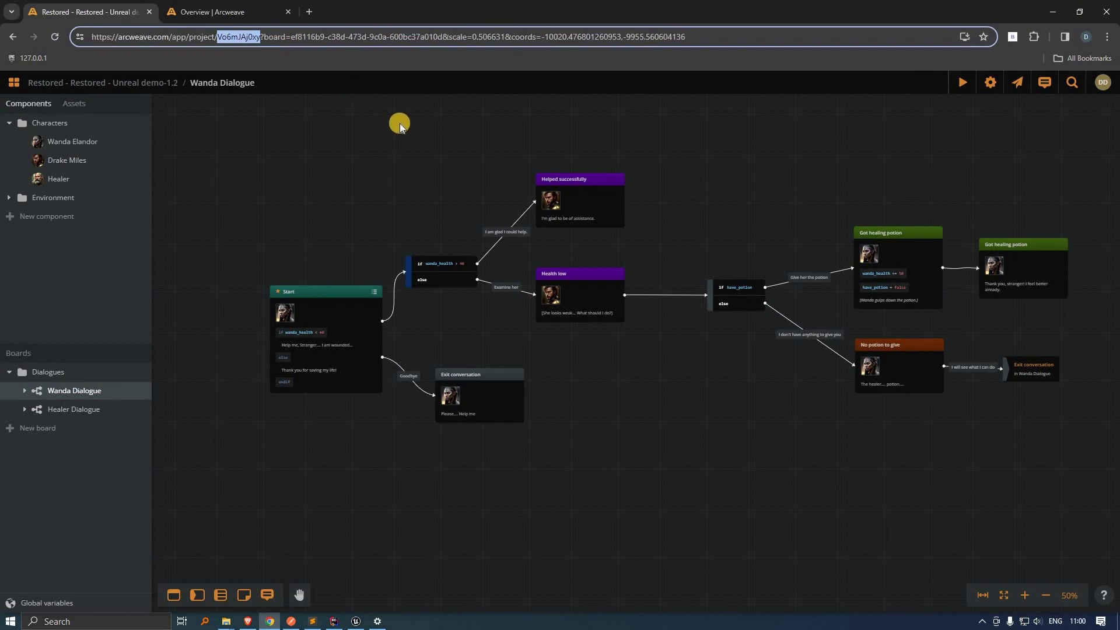
pyautogui.press('super+Tab')
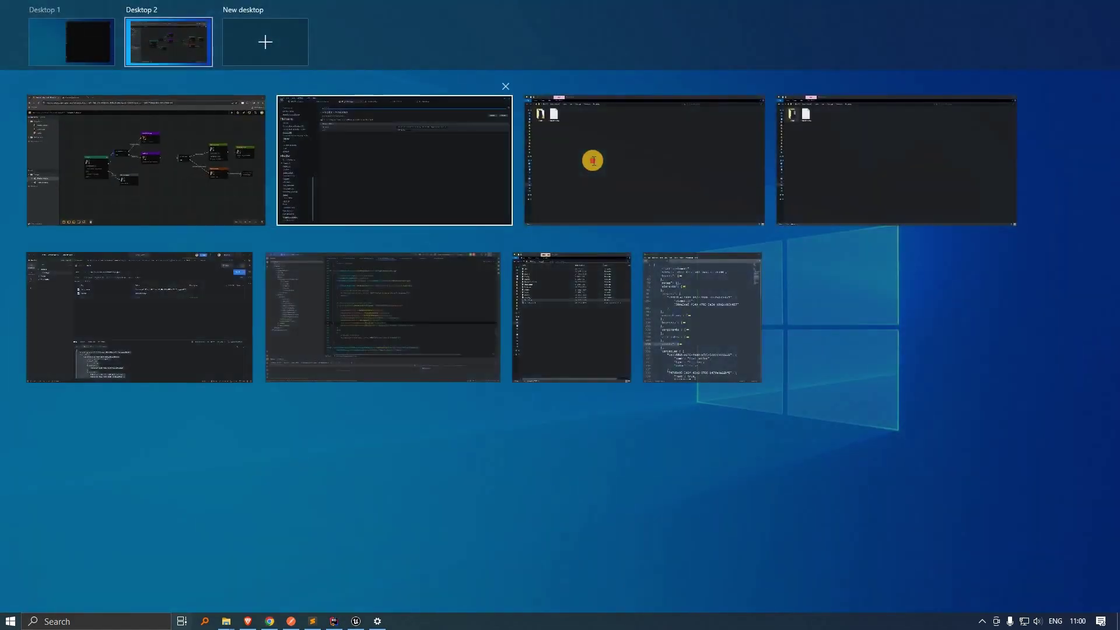
pyautogui.click(677, 235)
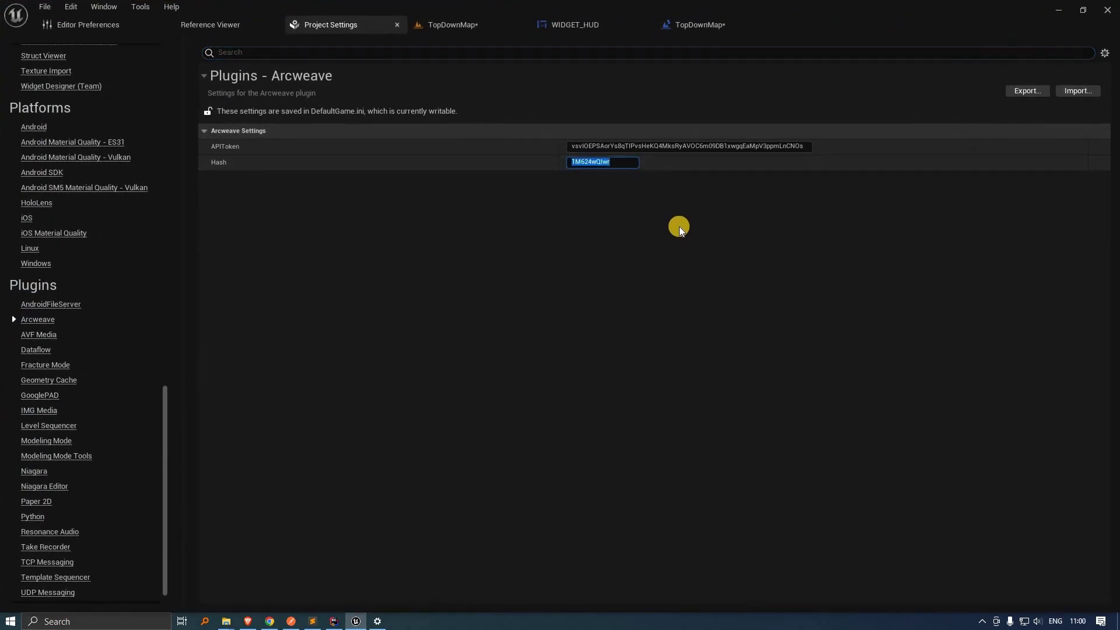
pyautogui.hotkey('ctrl', 'v')
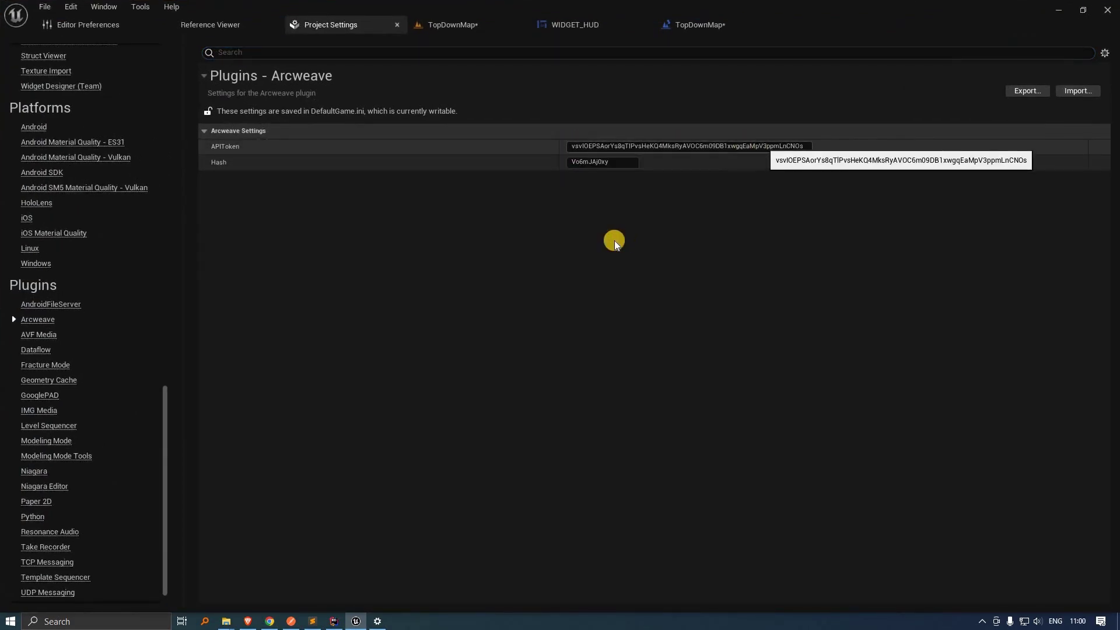
# Step: Switch back to the Arcweave web app, show the API token in the account profile and copy it
pyautogui.hotkey('alt', 'Tab')
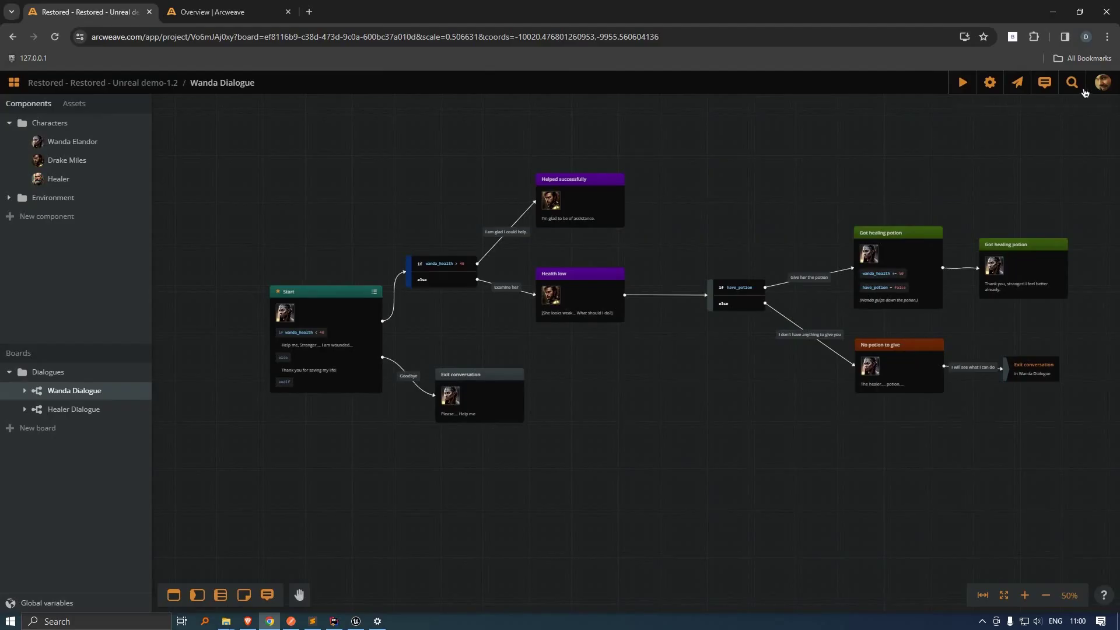
pyautogui.click(1102, 86)
pyautogui.click(1043, 136)
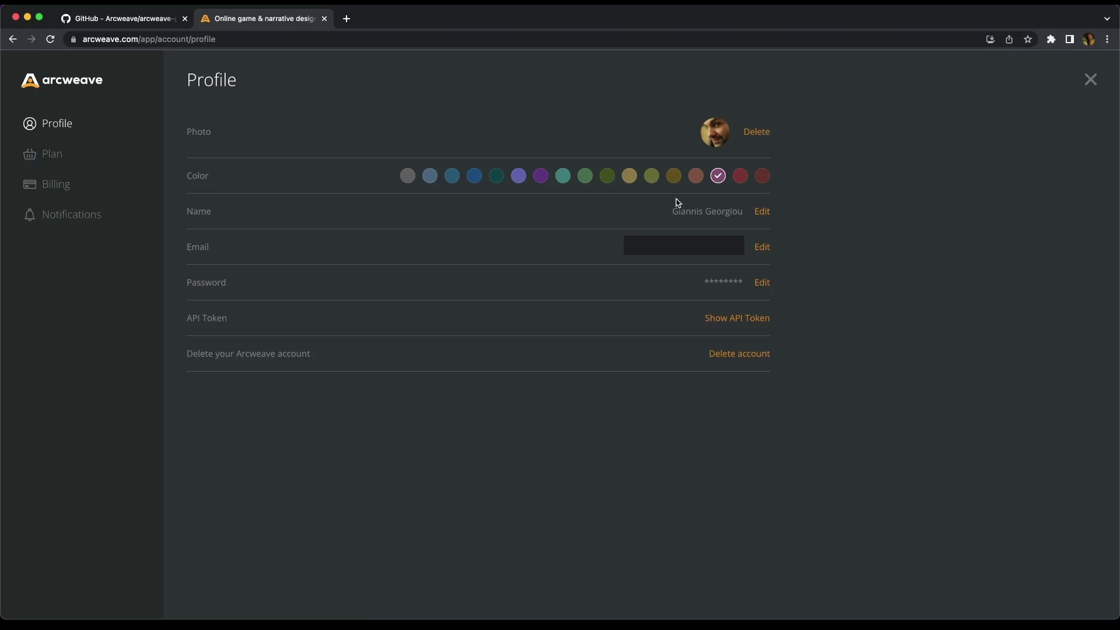
pyautogui.moveTo(193, 320); pyautogui.dragTo(219, 317)
pyautogui.click(748, 322)
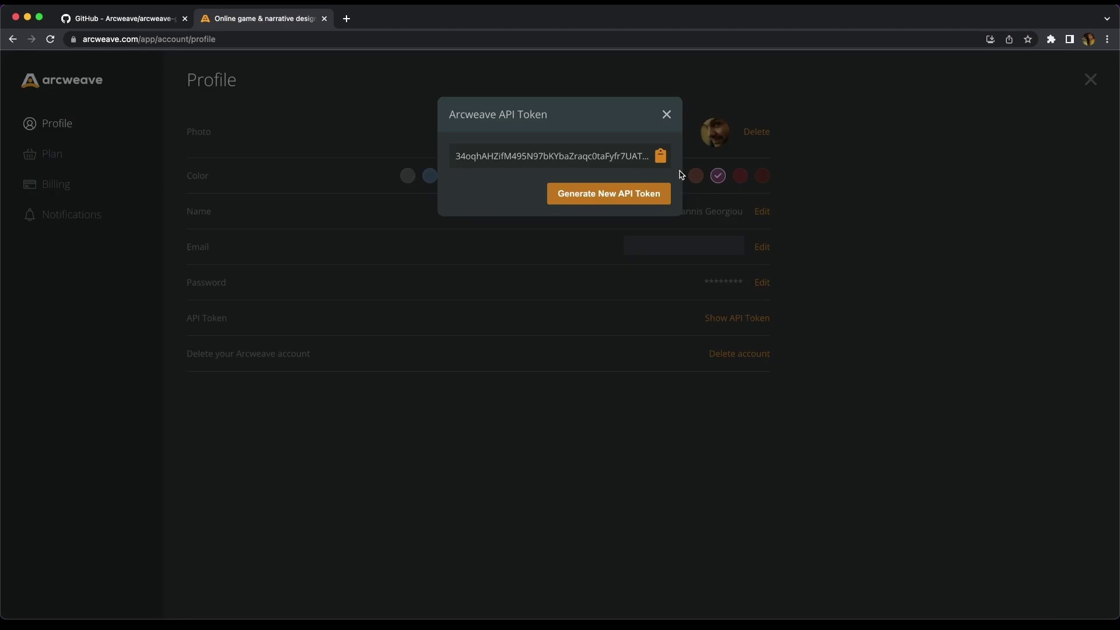
pyautogui.click(662, 157)
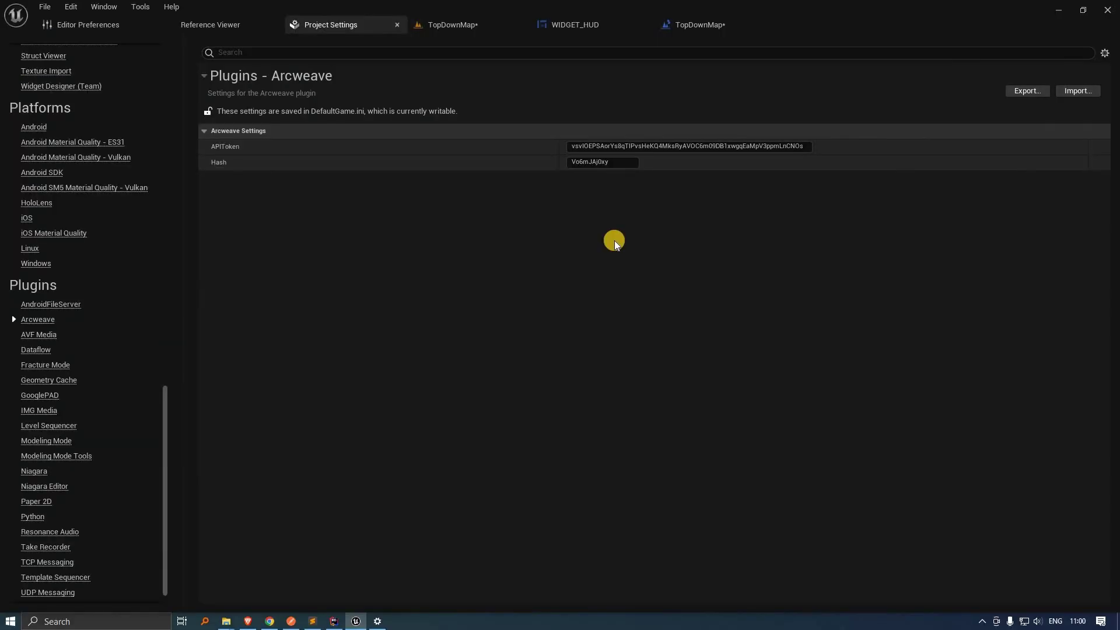
# Step: In Unreal, examine the TopDownMap level blueprint nodes that create the HUD widget and add it to the viewport
pyautogui.click(453, 25)
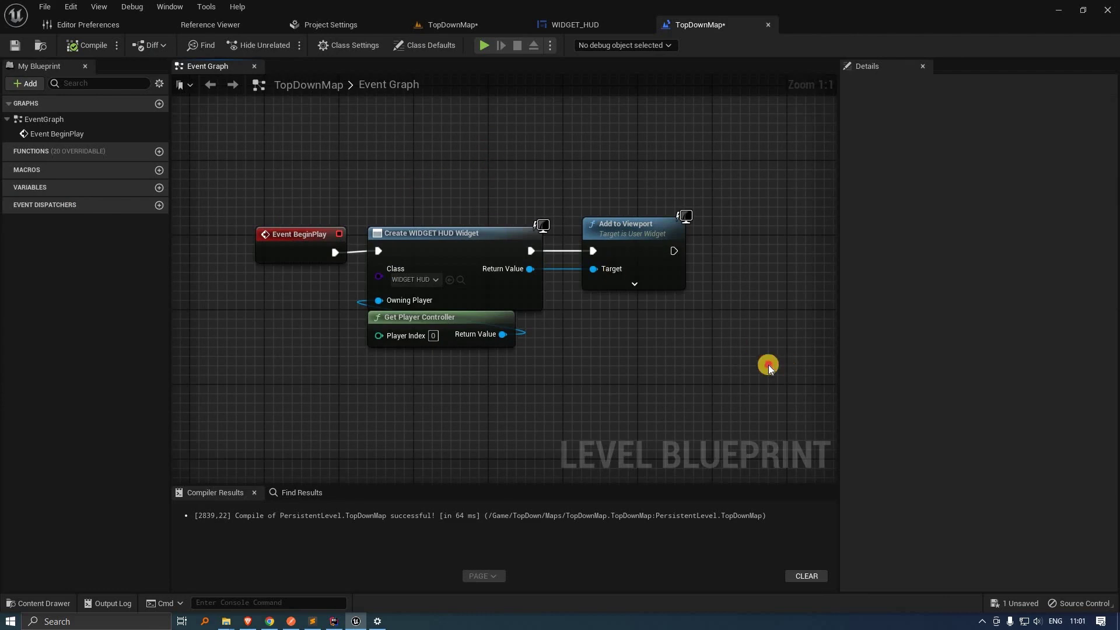
pyautogui.moveTo(739, 186); pyautogui.dragTo(401, 328)
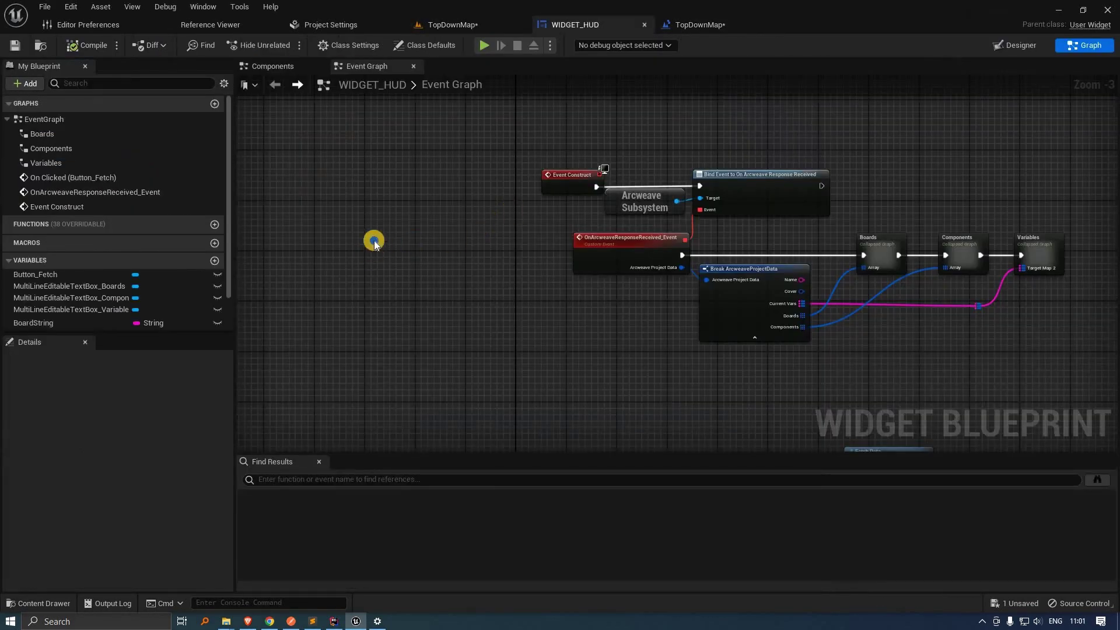
# Step: Examine WIDGET_HUD's Arcweave response event nodes and the FETCH button with its Fetch Data click event
pyautogui.moveTo(415, 228); pyautogui.dragTo(402, 235, button='right')
pyautogui.scroll(1, 402, 235)
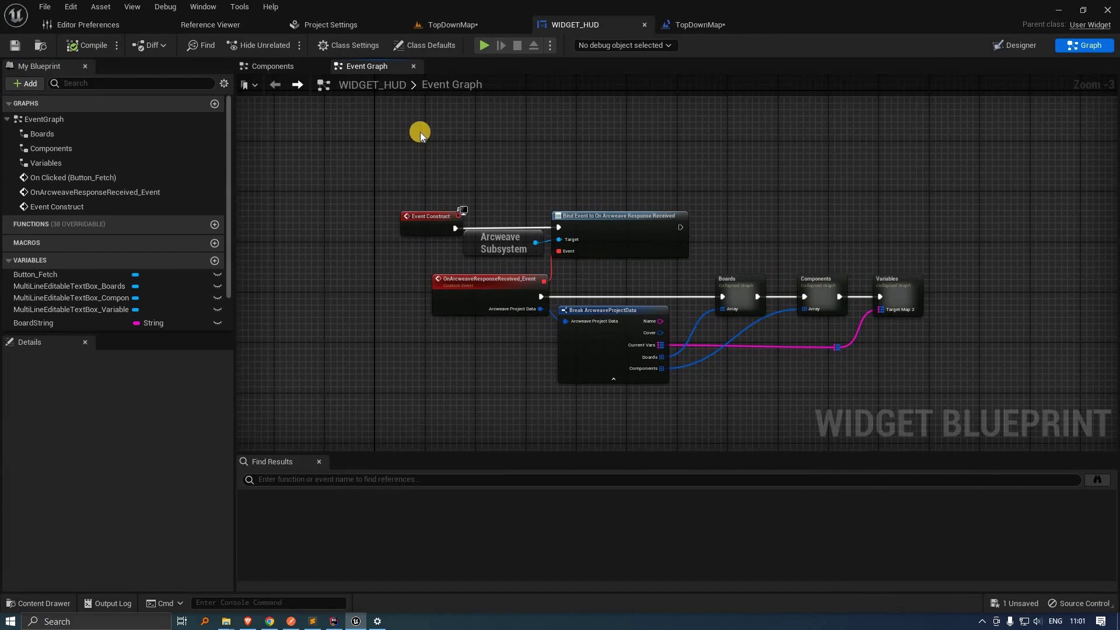
pyautogui.moveTo(781, 280); pyautogui.dragTo(785, 247, button='right')
pyautogui.moveTo(945, 355); pyautogui.dragTo(423, 133)
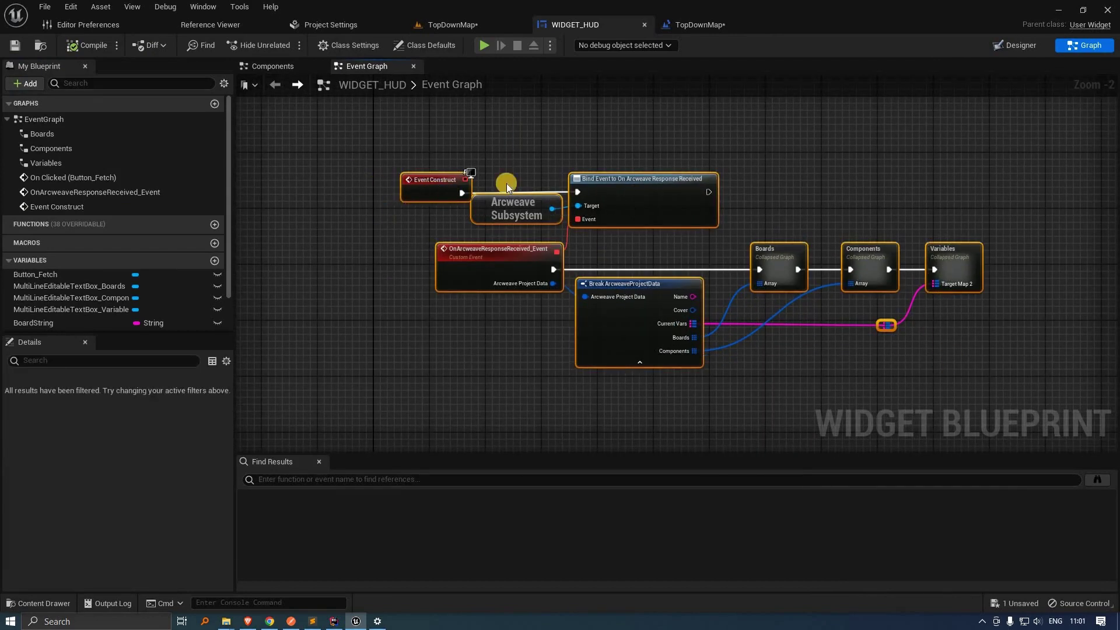
pyautogui.click(708, 143)
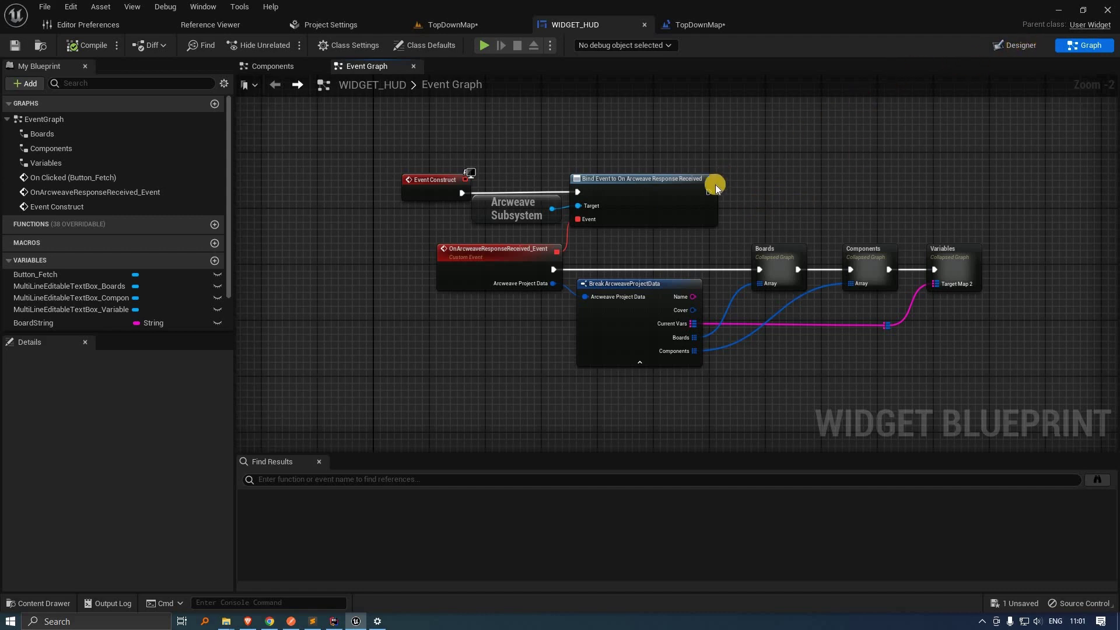
pyautogui.click(1015, 45)
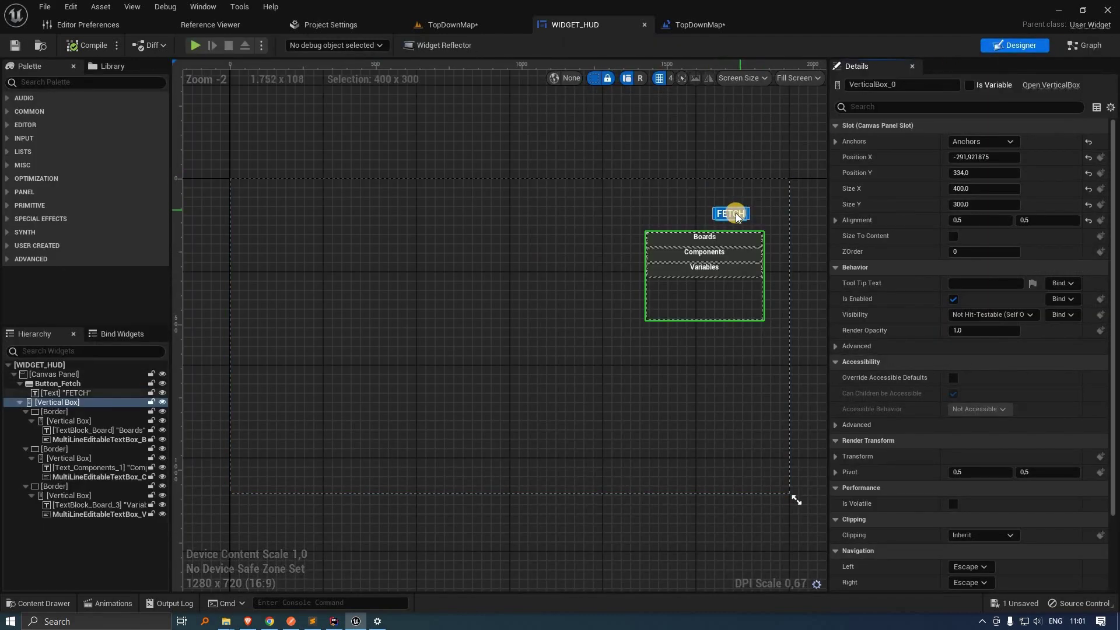
pyautogui.click(1085, 45)
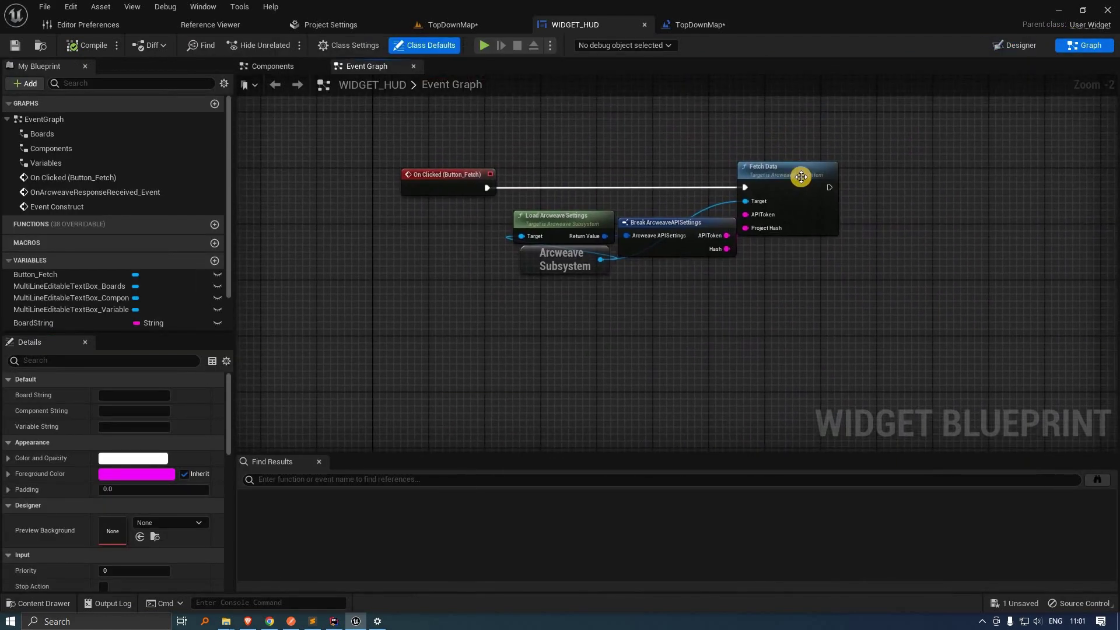
# Step: Examine the Fetch Data node and the Load Arcweave Settings, Break ArcweaveAPISettings and Arcweave Subsystem nodes that feed it
pyautogui.click(800, 176)
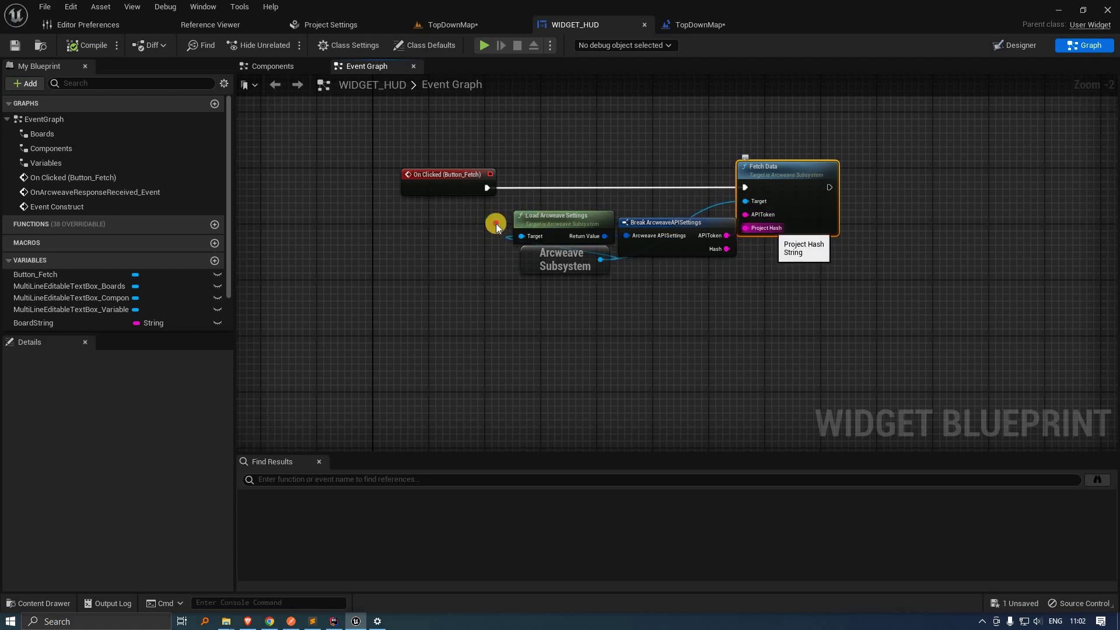
pyautogui.click(697, 271)
pyautogui.moveTo(697, 270); pyautogui.dragTo(543, 227)
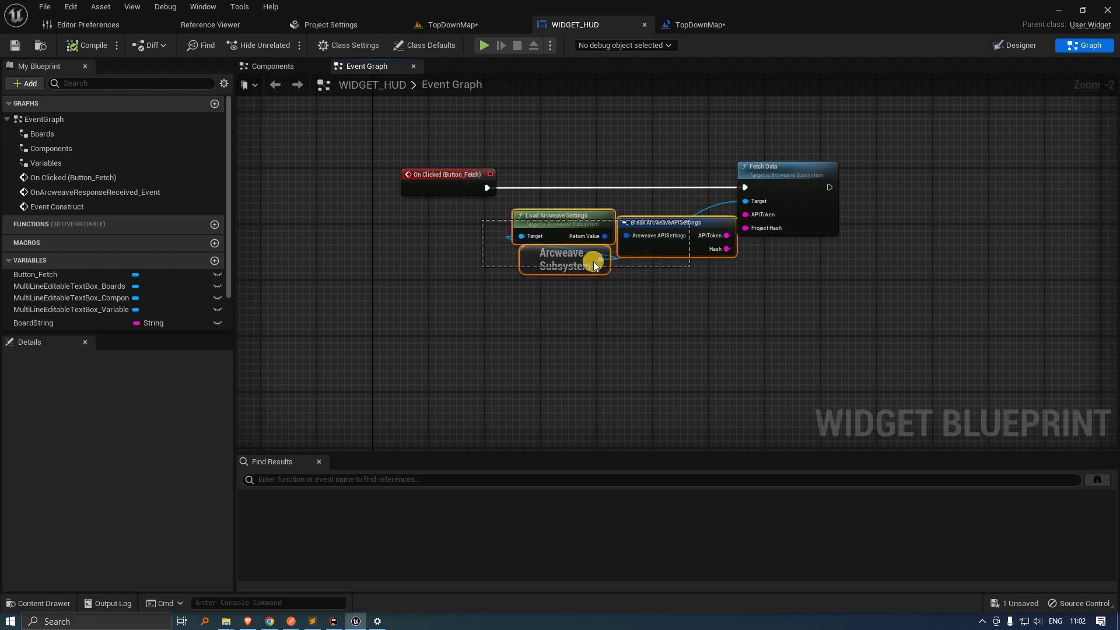
pyautogui.click(548, 263)
pyautogui.click(549, 225)
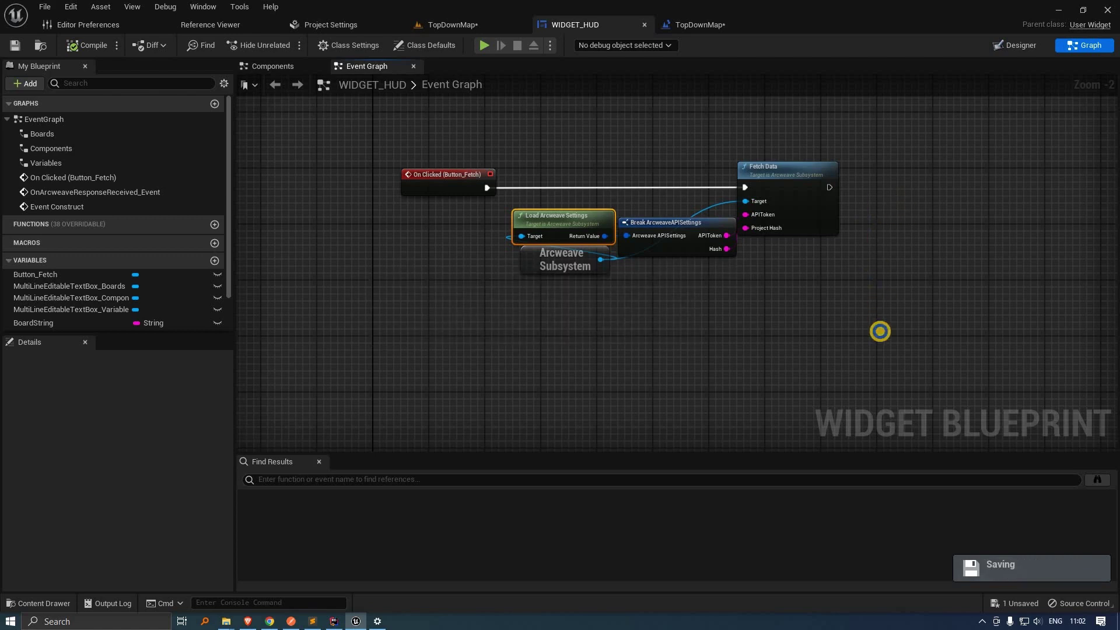
# Step: Examine the OnArcweaveResponseReceived_Event nodes and the binding that passes on the Arcweave project data
pyautogui.moveTo(460, 301); pyautogui.dragTo(705, 333, button='right')
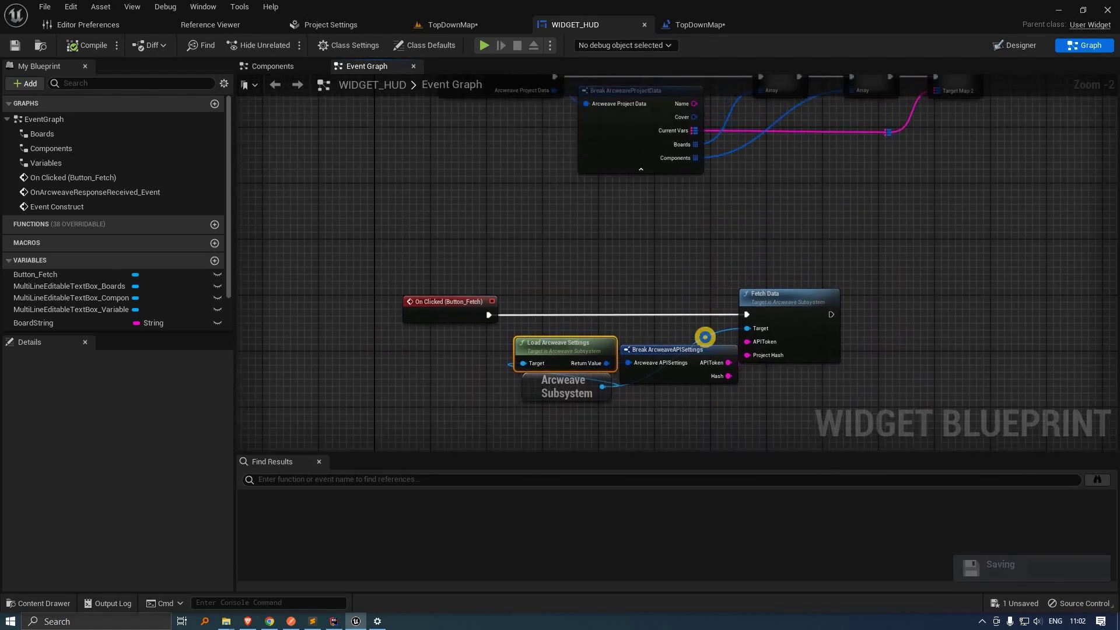
pyautogui.moveTo(516, 180); pyautogui.dragTo(579, 332, button='right')
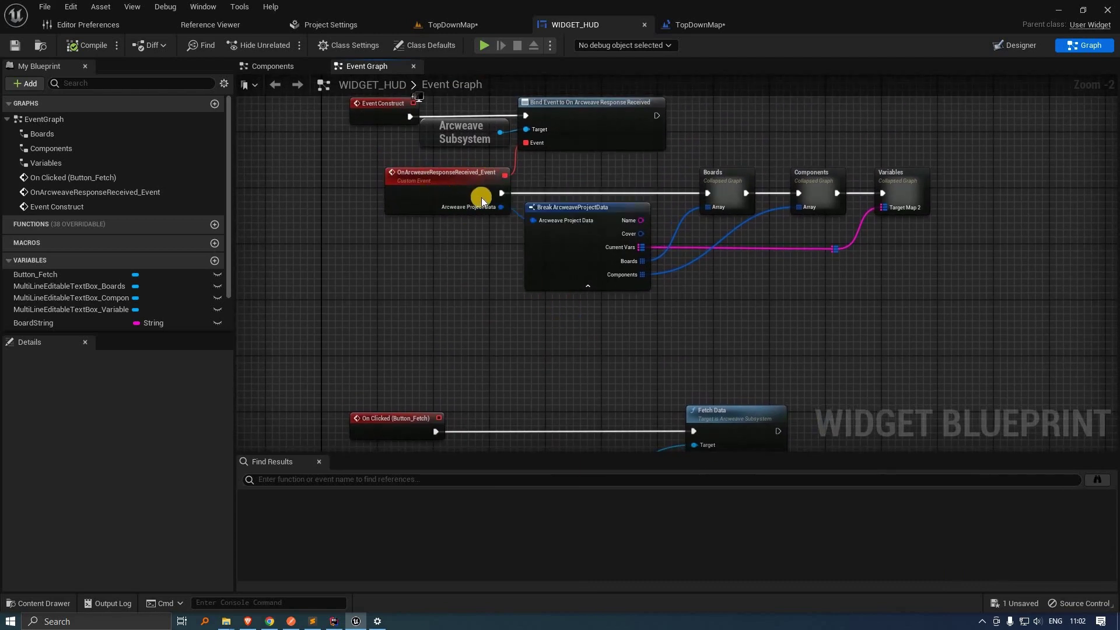
pyautogui.moveTo(480, 197); pyautogui.dragTo(583, 279, button='right')
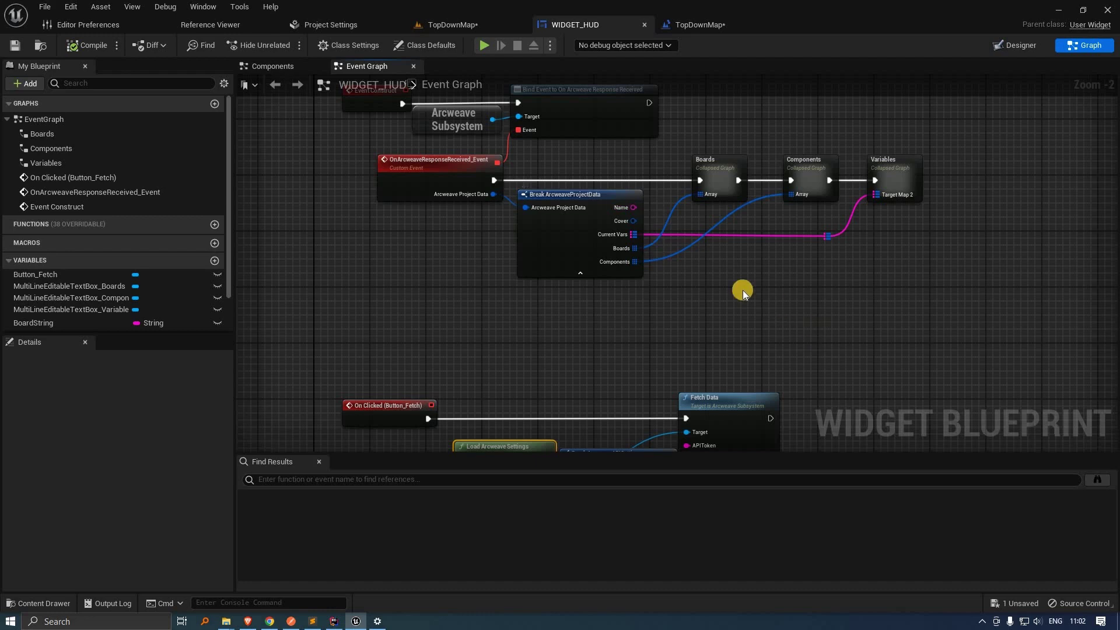
# Step: Switch to the Arcweave web app in Chrome and review the project's components, boards and global variables
pyautogui.press('super+Tab')
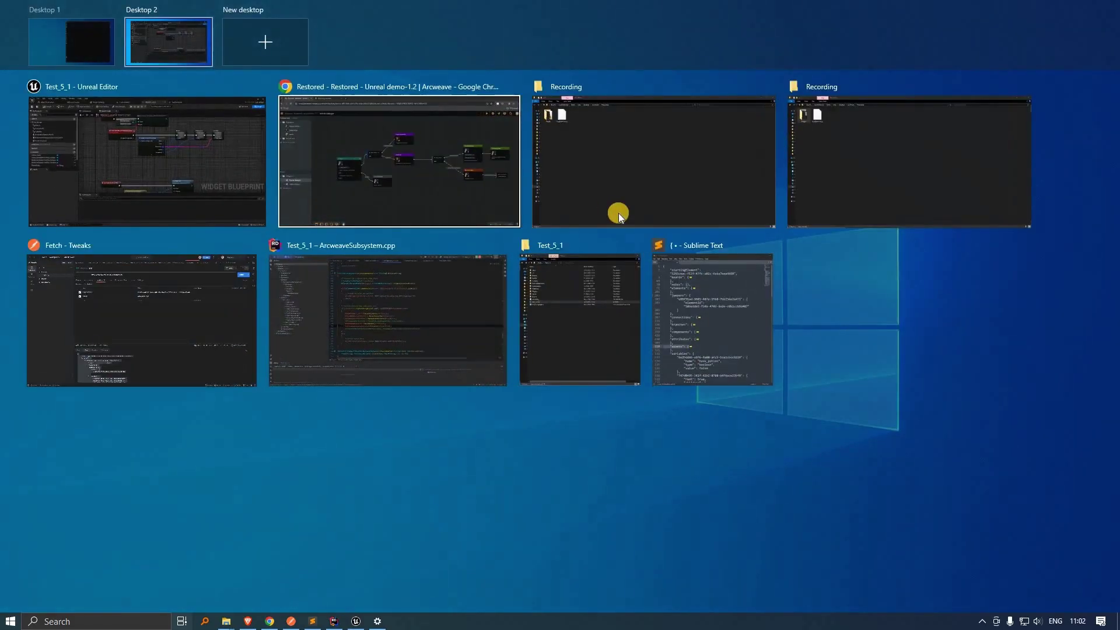
pyautogui.click(334, 138)
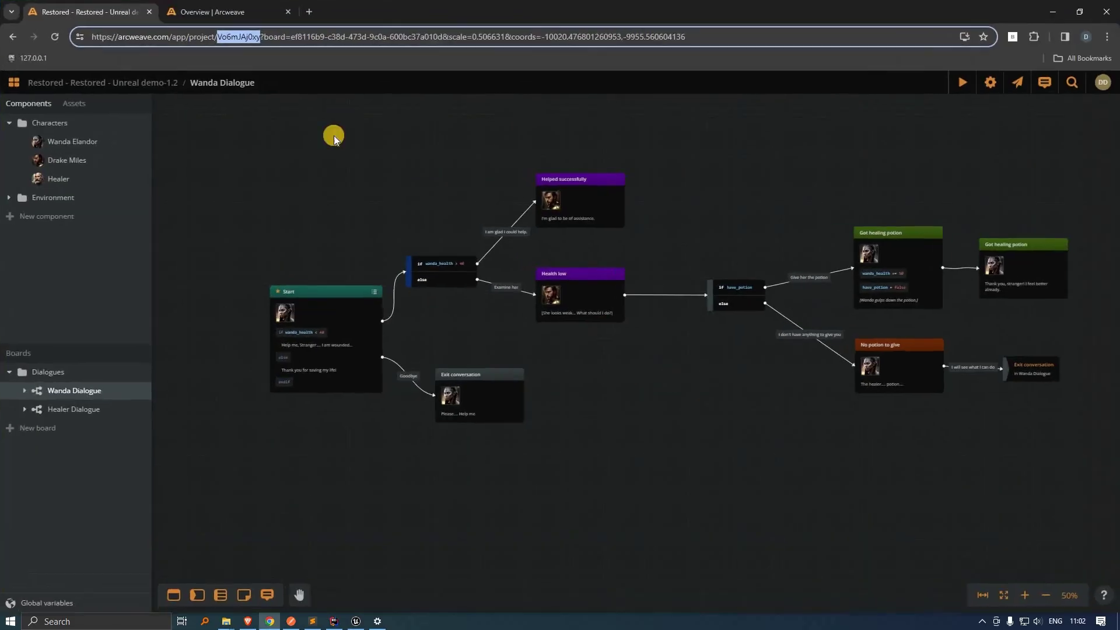
pyautogui.click(85, 153)
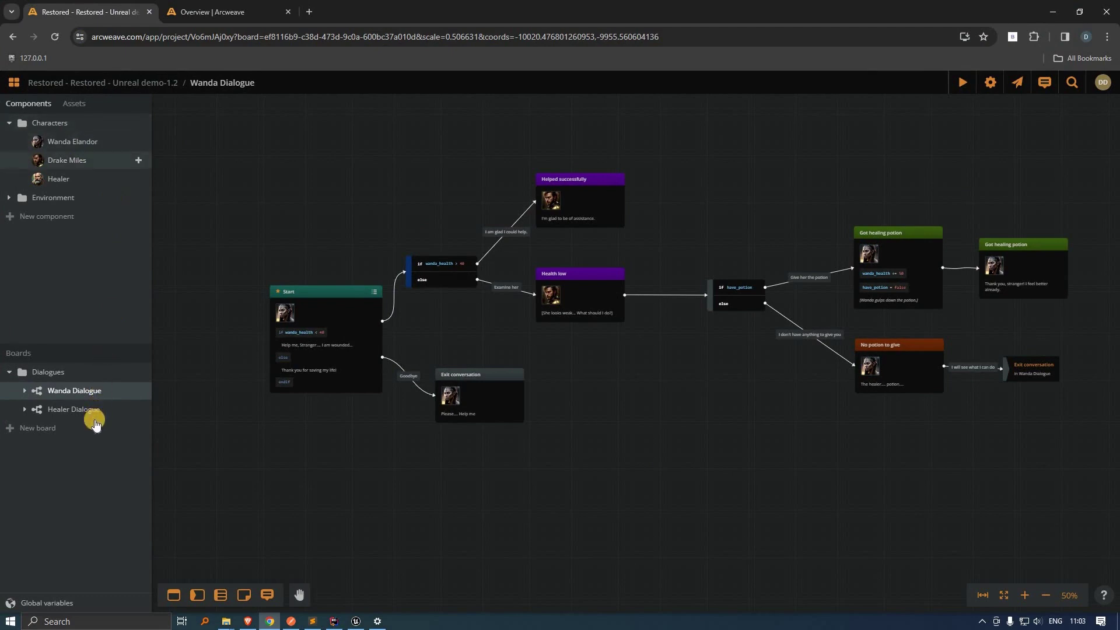
pyautogui.click(85, 604)
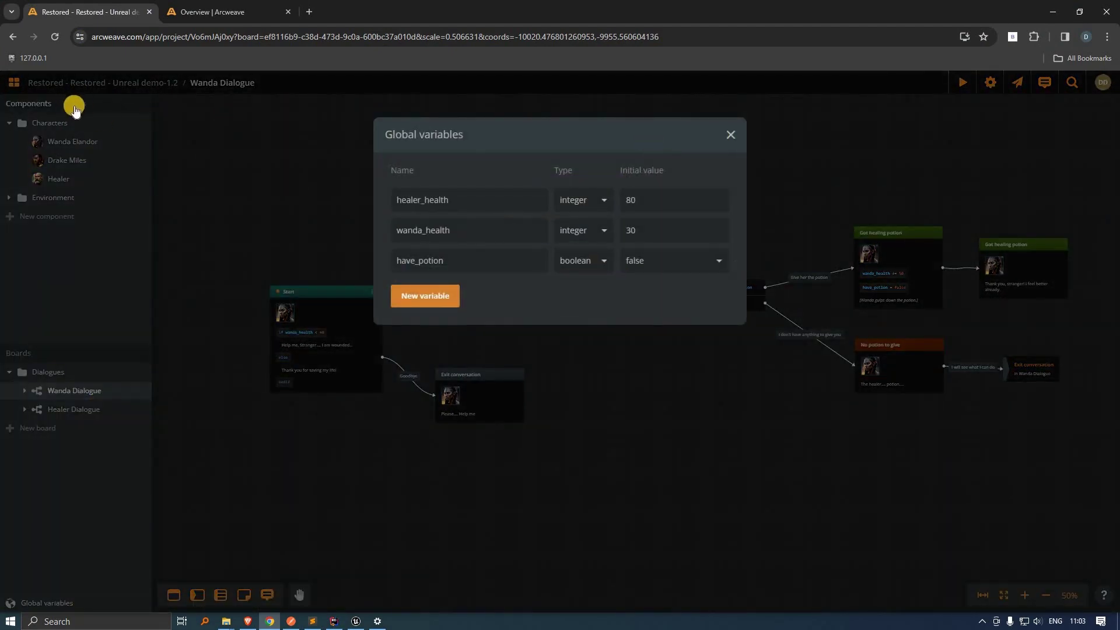
pyautogui.click(271, 121)
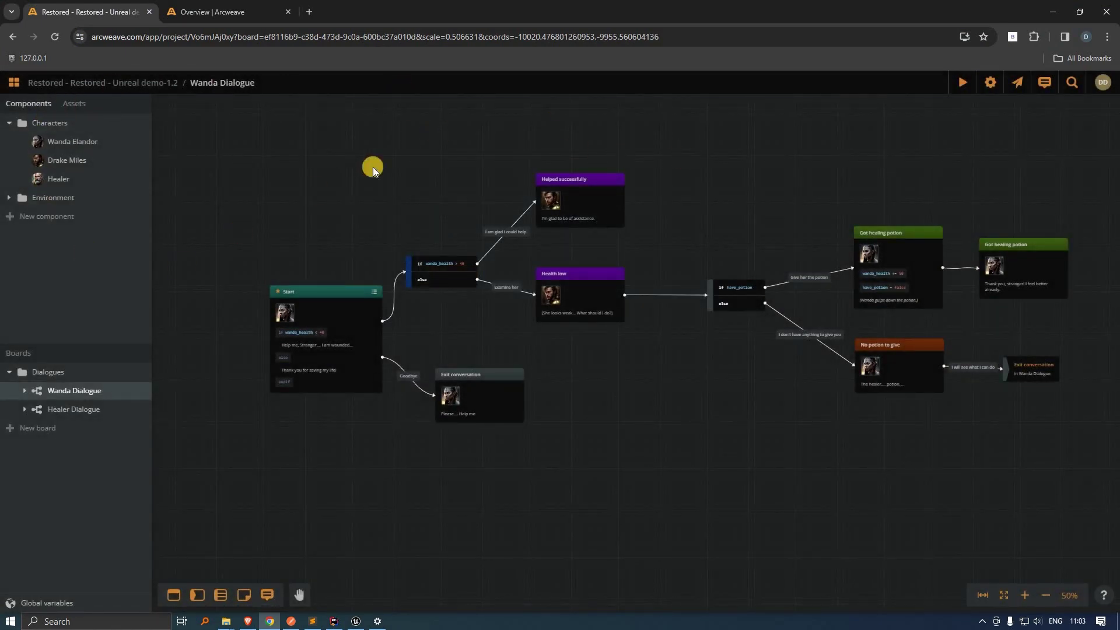
# Step: Switch back to Unreal and examine how Break ArcweaveProjectData feeds the Boards, Components and Variables collapsed graphs
pyautogui.press('super+Tab')
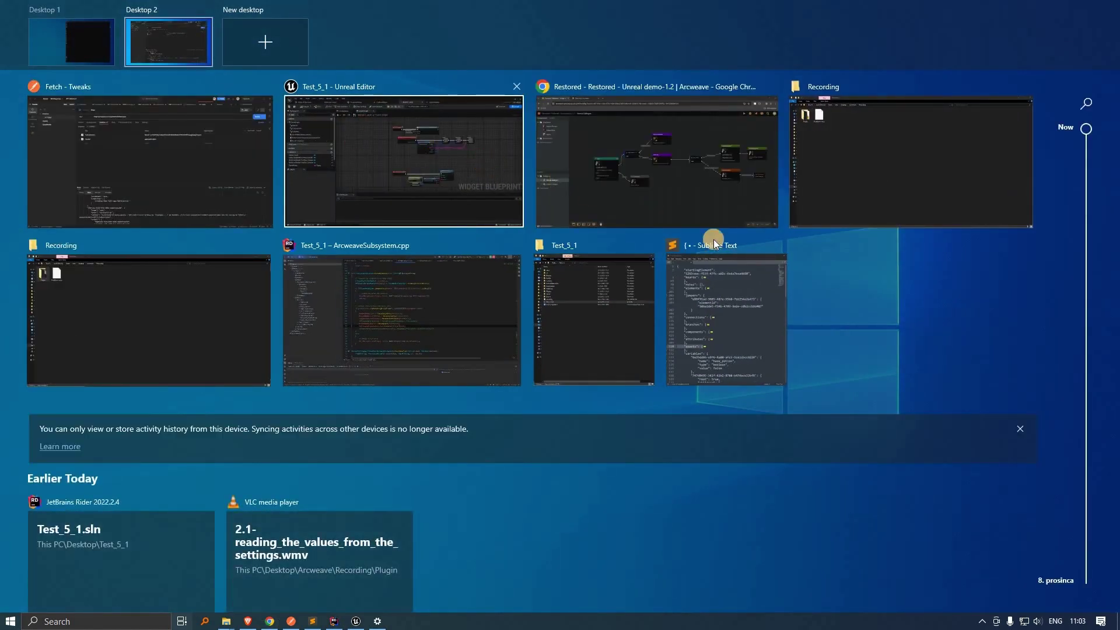
pyautogui.press('Return')
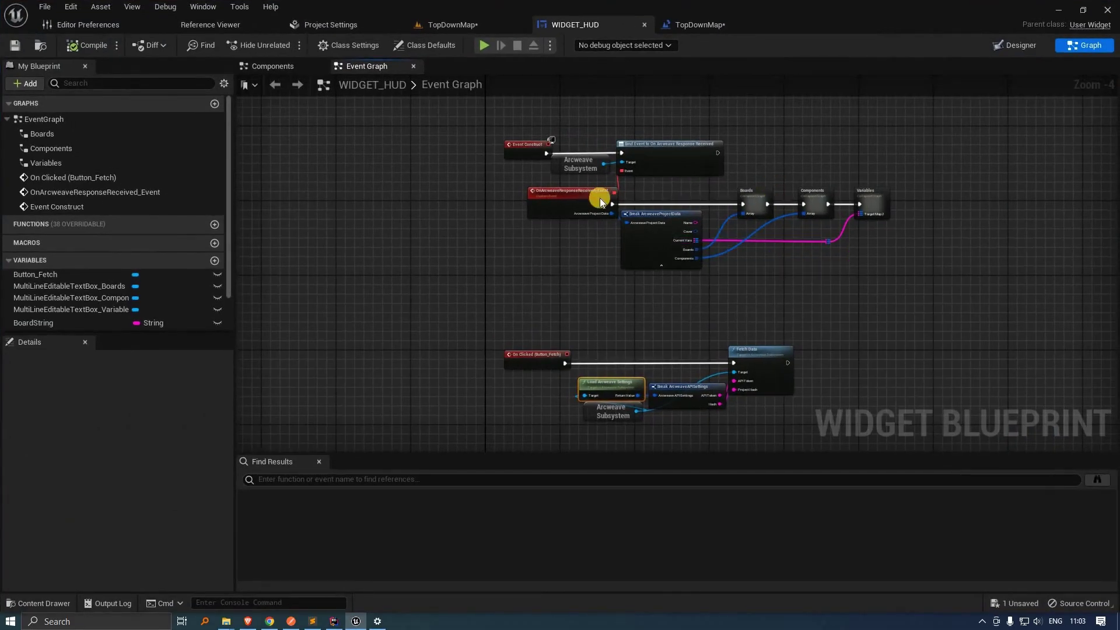
pyautogui.scroll(4, 837, 350)
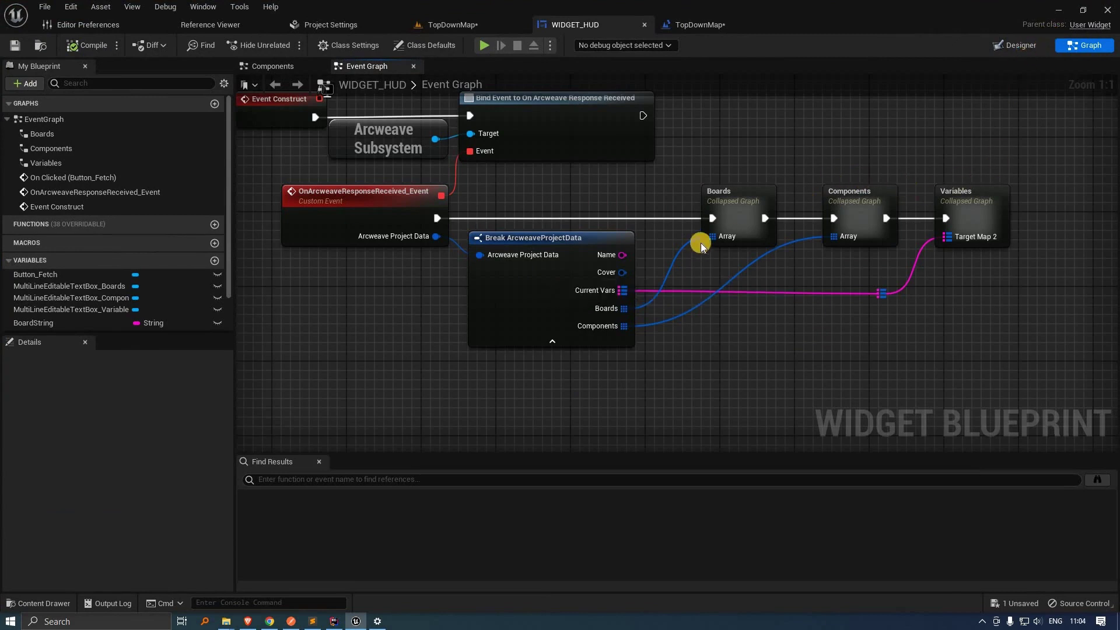
# Step: Inspect the Boards, Components and Variables text areas in the WIDGET_HUD layout, then return to the event graph
pyautogui.hotkey('shift', 'F4')
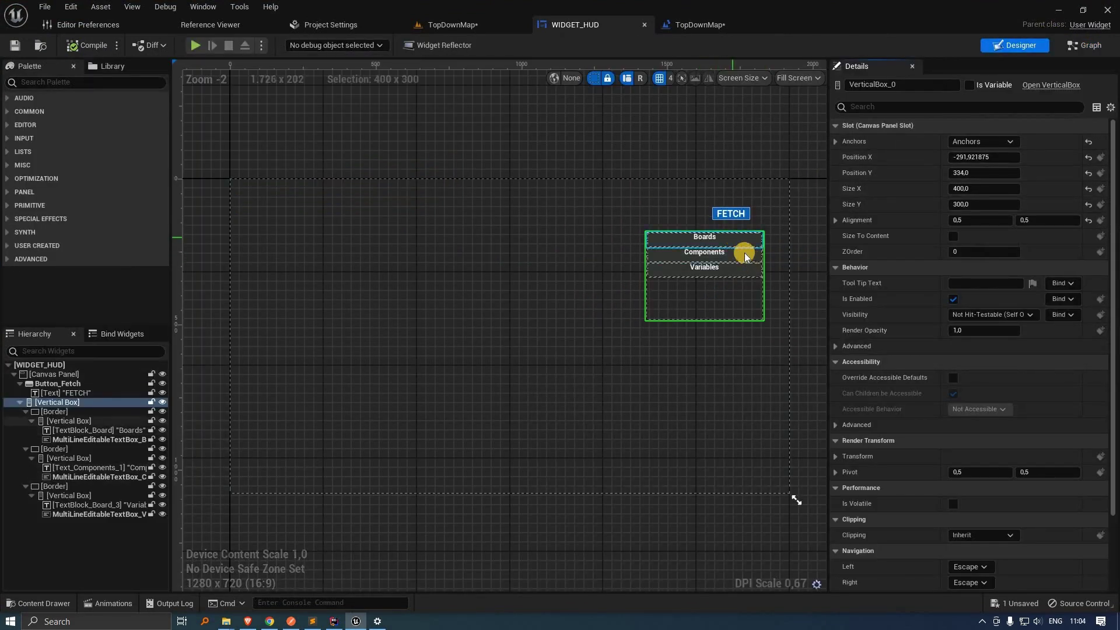
pyautogui.click(744, 253)
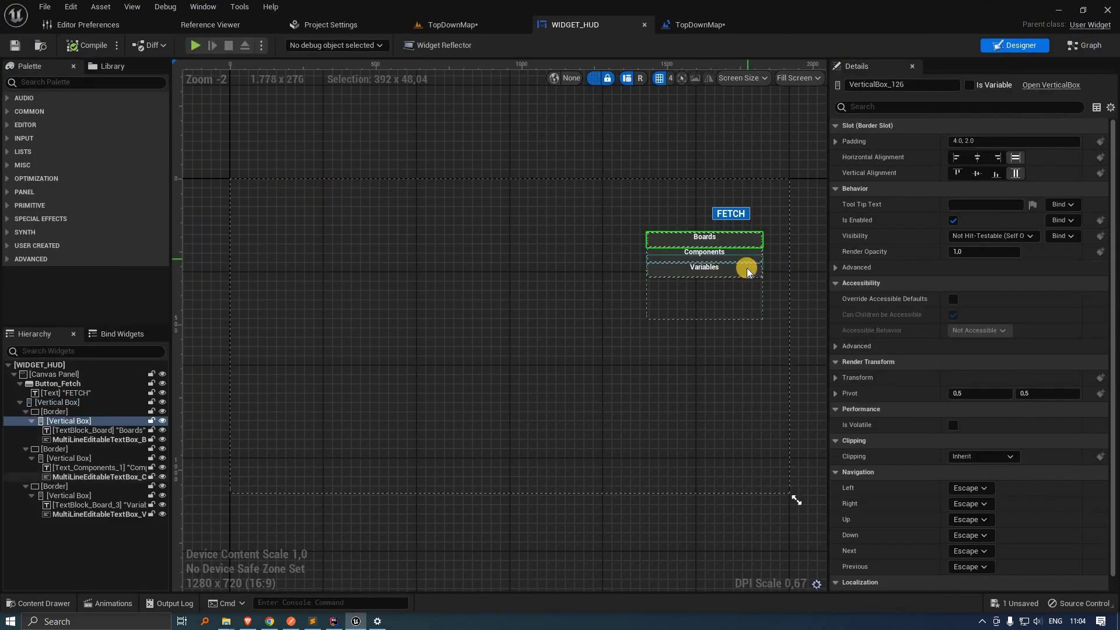
pyautogui.click(1073, 47)
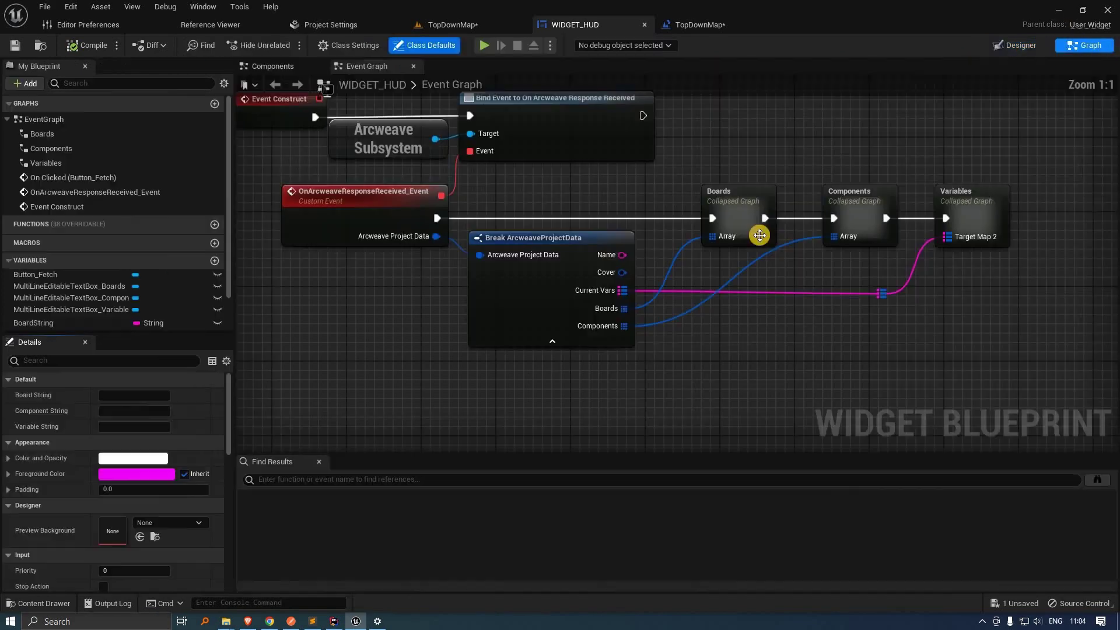
# Step: Open the Boards collapsed graph and examine how it loops over the boards and writes their names and ids to the text box
pyautogui.doubleClick(737, 215)
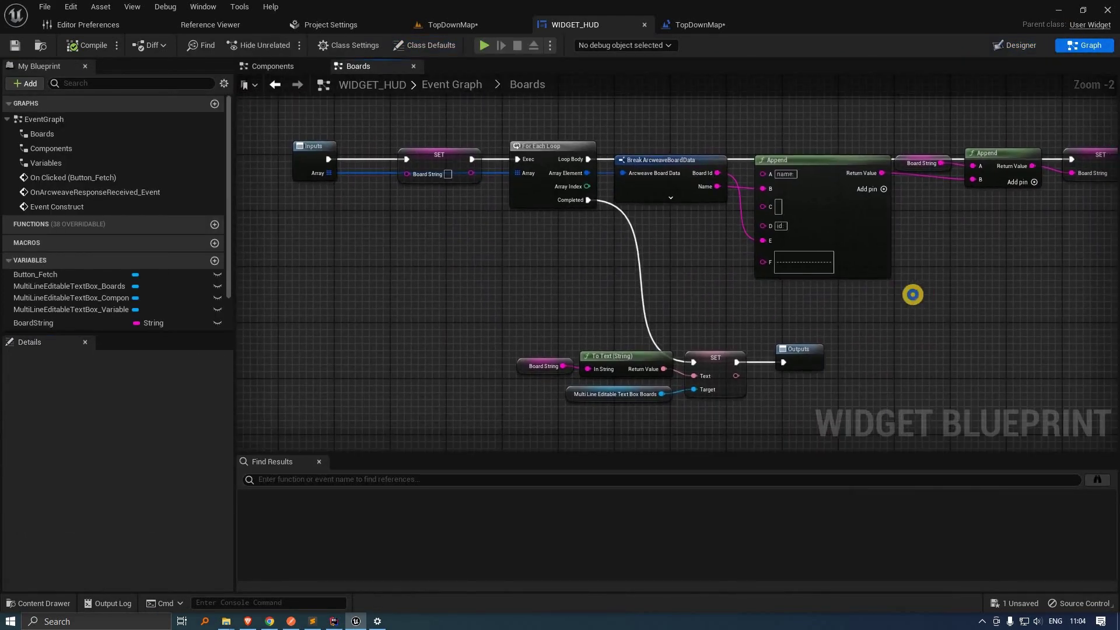
pyautogui.scroll(-2, 833, 290)
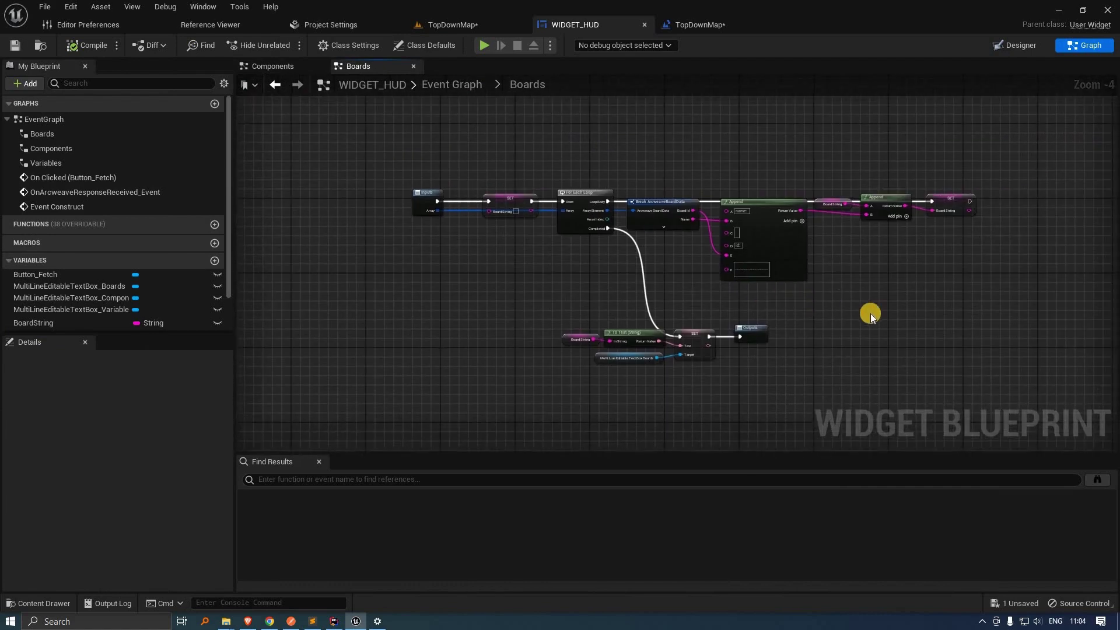
pyautogui.scroll(1, 870, 313)
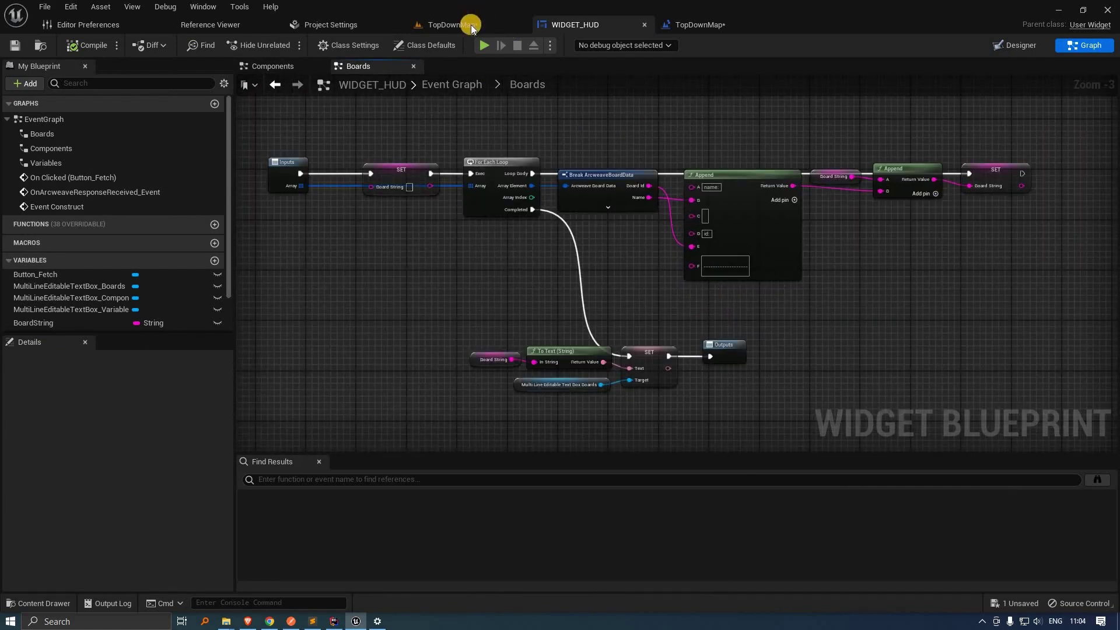
# Step: Play TopDownMap in the level viewport, fetch the Arcweave data through the HUD and make the view fullscreen
pyautogui.click(452, 24)
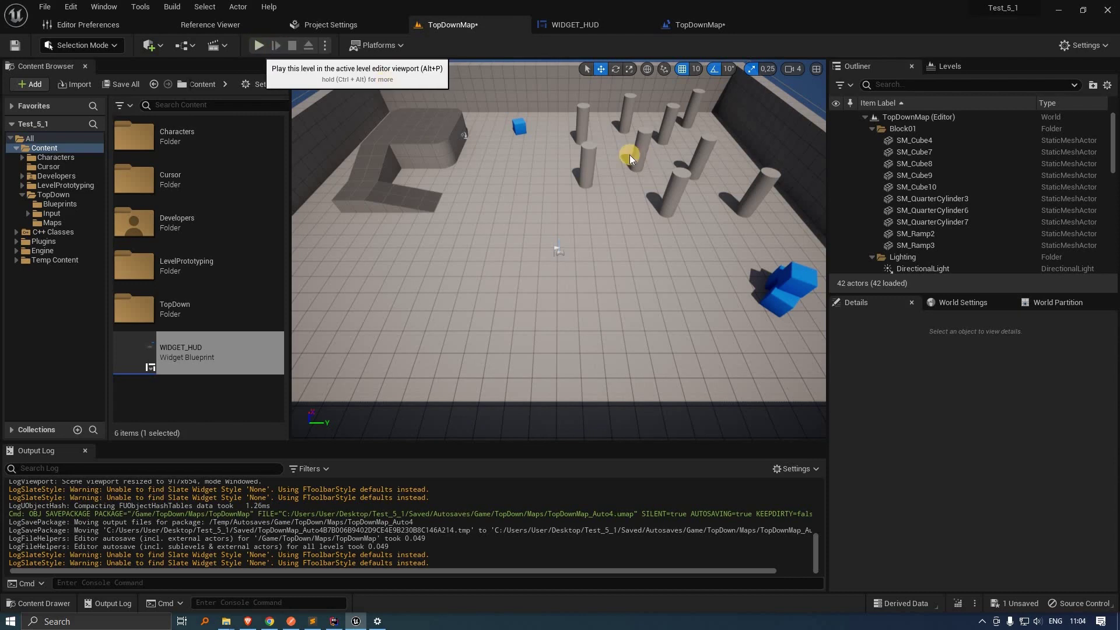
pyautogui.hotkey('alt', 'p')
pyautogui.click(756, 98)
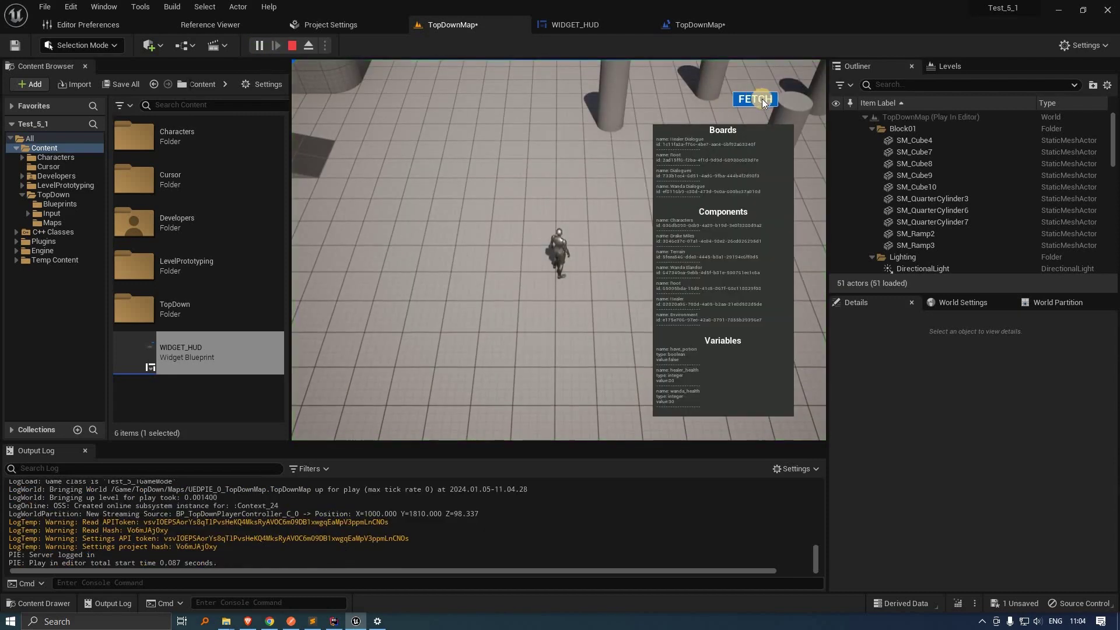
pyautogui.moveTo(622, 103); pyautogui.dragTo(624, 111)
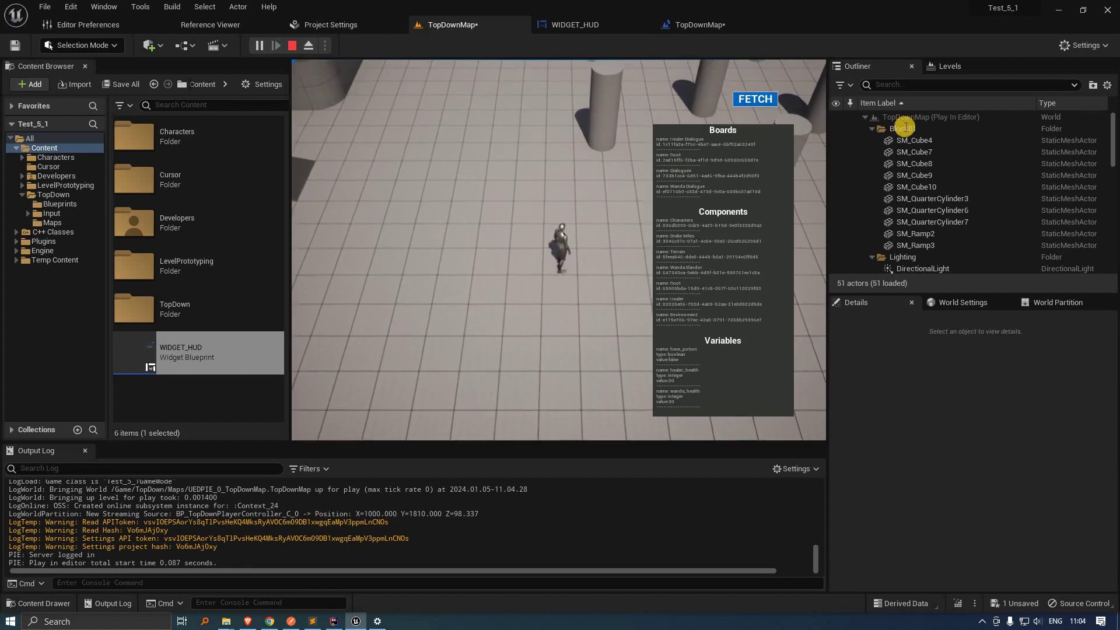
pyautogui.press('F11')
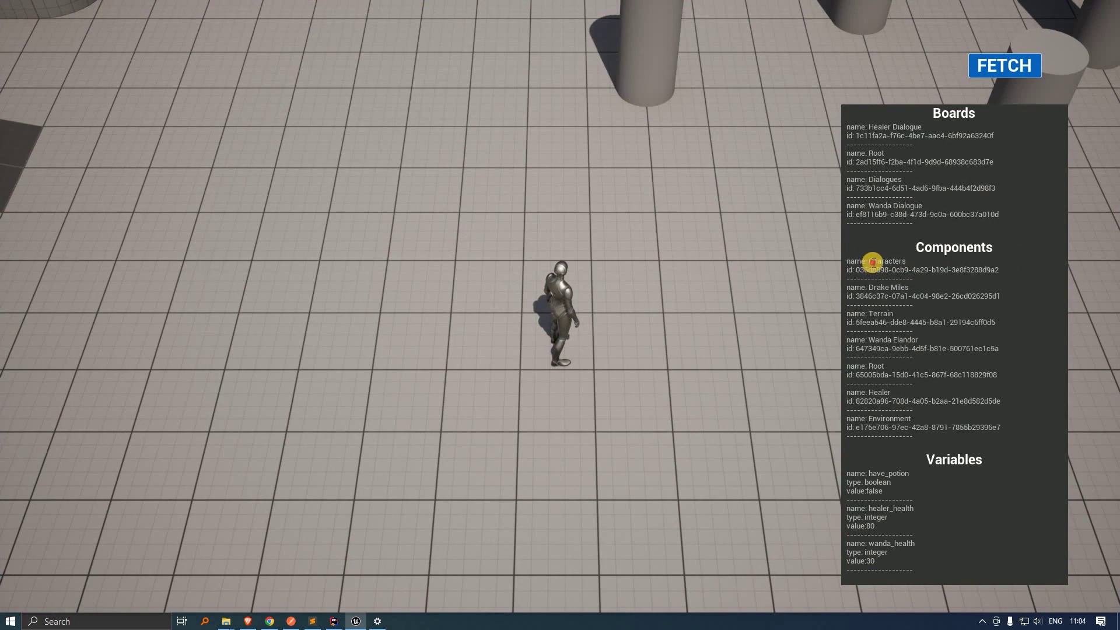
# Step: Compare the fetched components and variables in the HUD with the global variables in the Arcweave project
pyautogui.moveTo(872, 261); pyautogui.dragTo(836, 268)
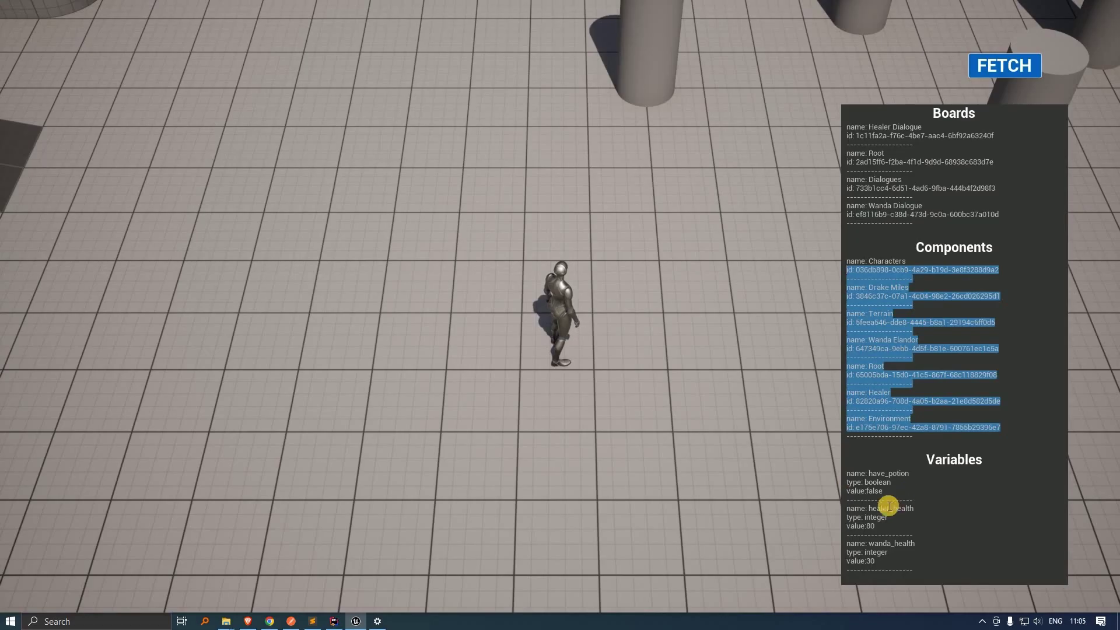
pyautogui.moveTo(878, 561); pyautogui.dragTo(884, 477)
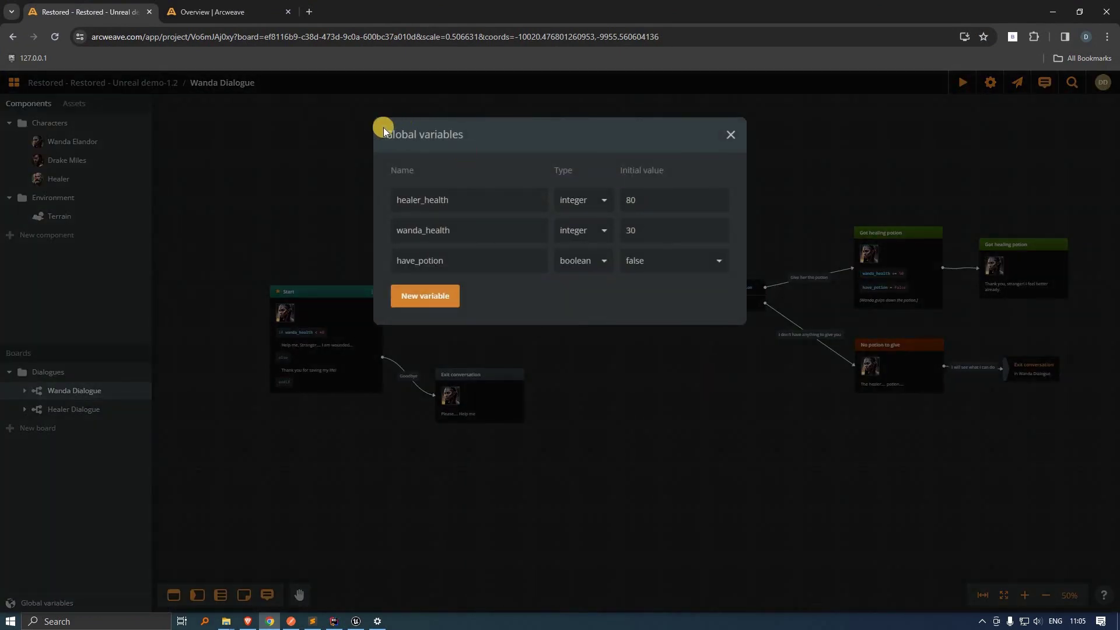
pyautogui.hotkey('alt', 'Tab')
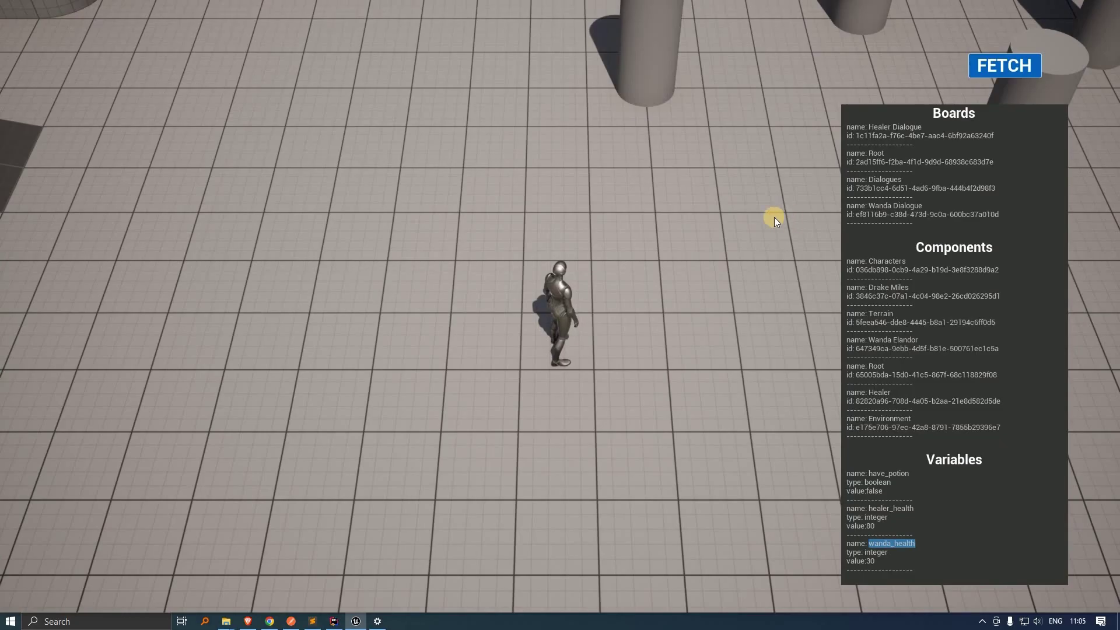
pyautogui.click(520, 403)
pyautogui.click(623, 381)
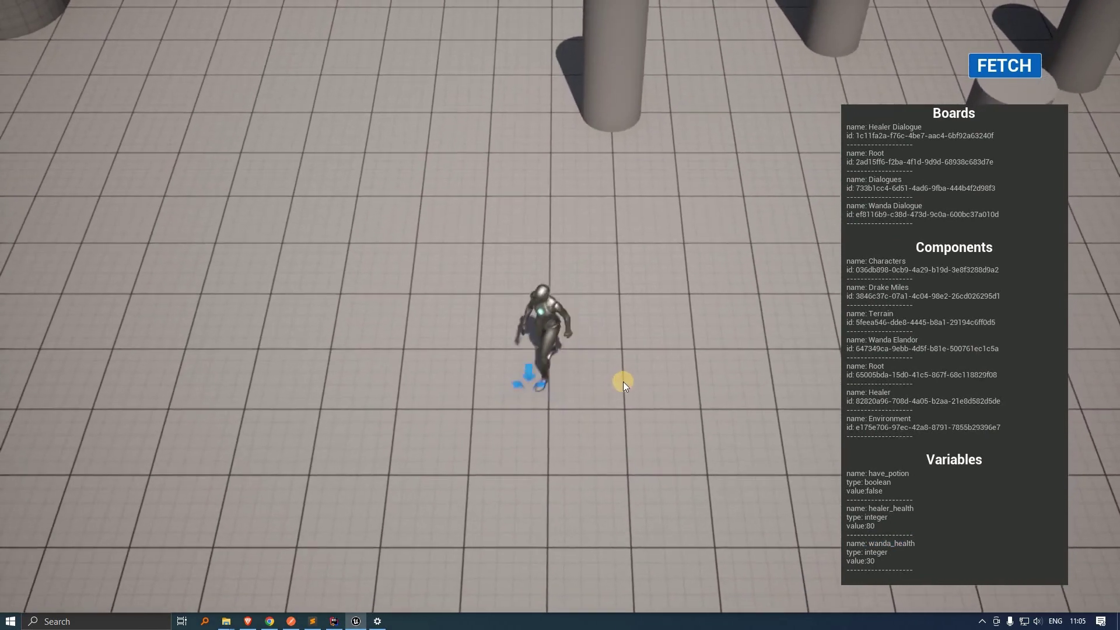
# Step: In the Arcweave web app, set the initial value of the global variable wanda_health to 45 and close the variables dialog
pyautogui.press('super+Tab')
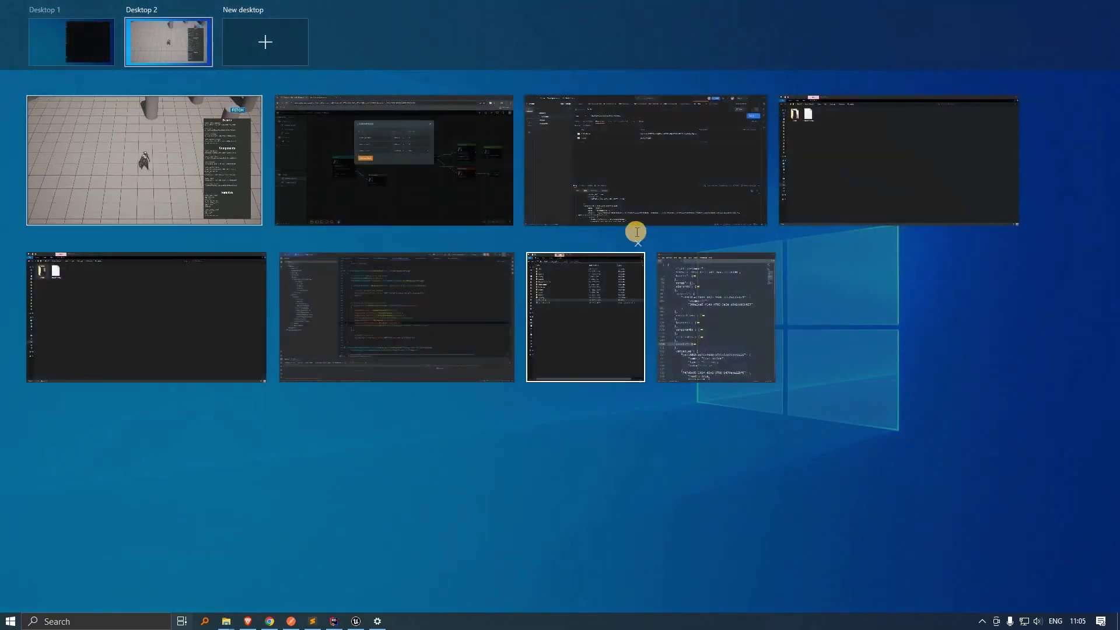
pyautogui.click(639, 230)
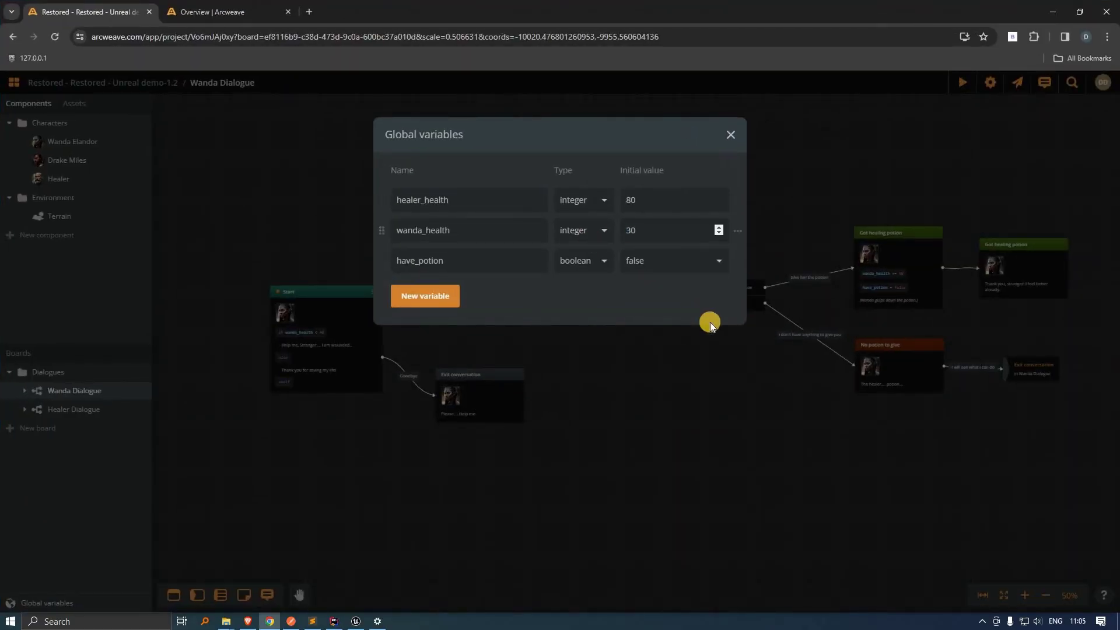
pyautogui.hotkey('ctrl', 'a')
pyautogui.write('45')
pyautogui.press('Escape')
# Step: Return to the running Unreal game and fetch the Arcweave project data again
pyautogui.press('super+Tab')
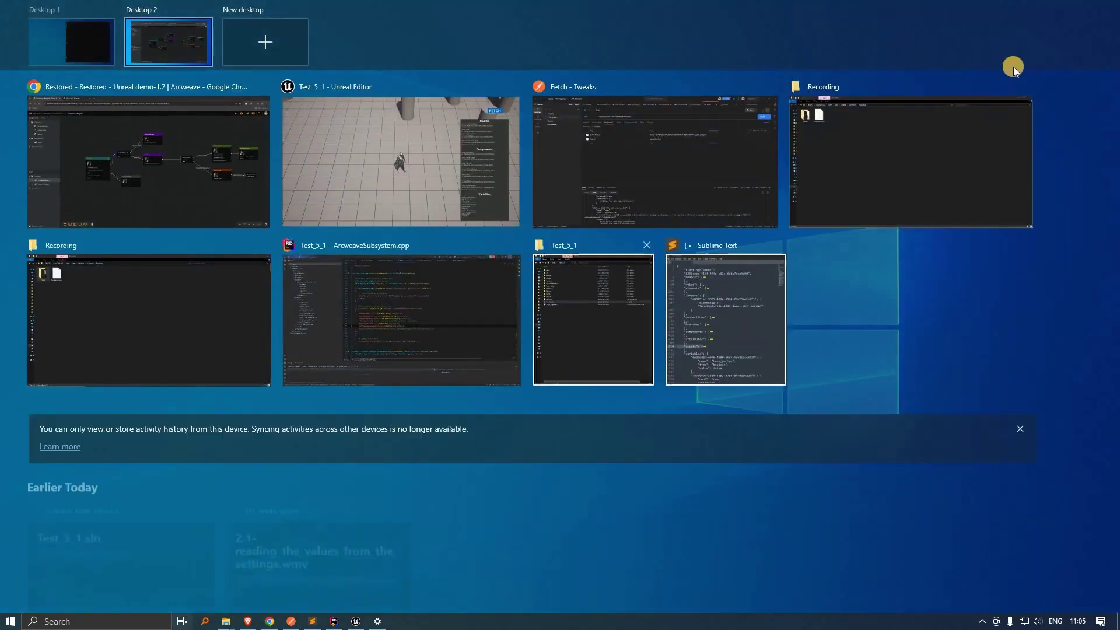
pyautogui.press('Right')
pyautogui.press('Return')
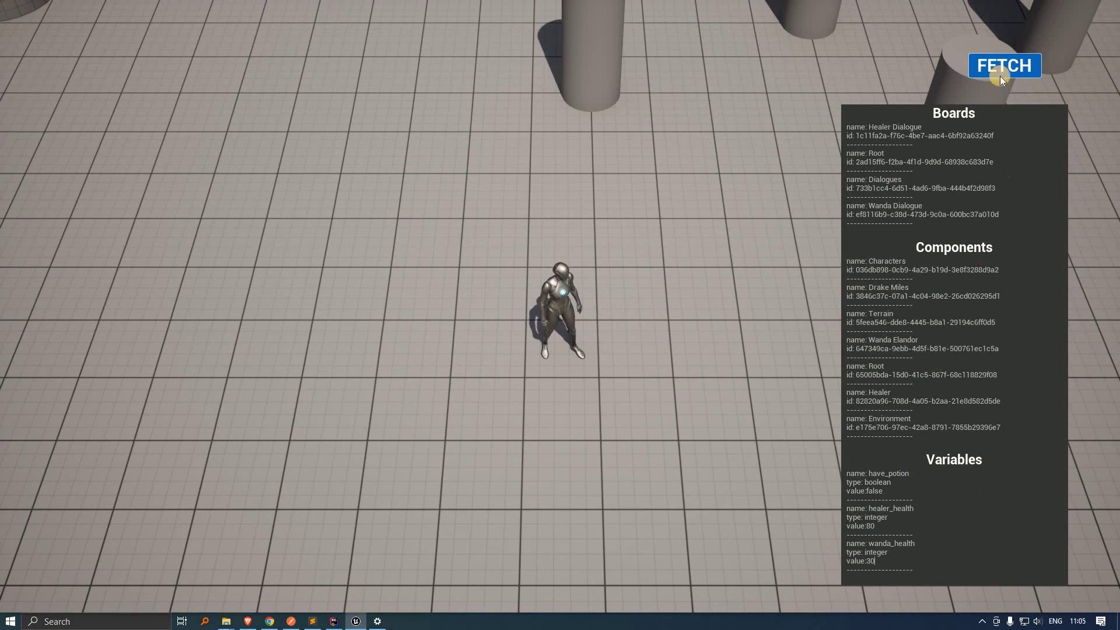
pyautogui.hotkey('shift', 'Up')
pyautogui.hotkey('shift', 'Up')
pyautogui.hotkey('shift', 'Home')
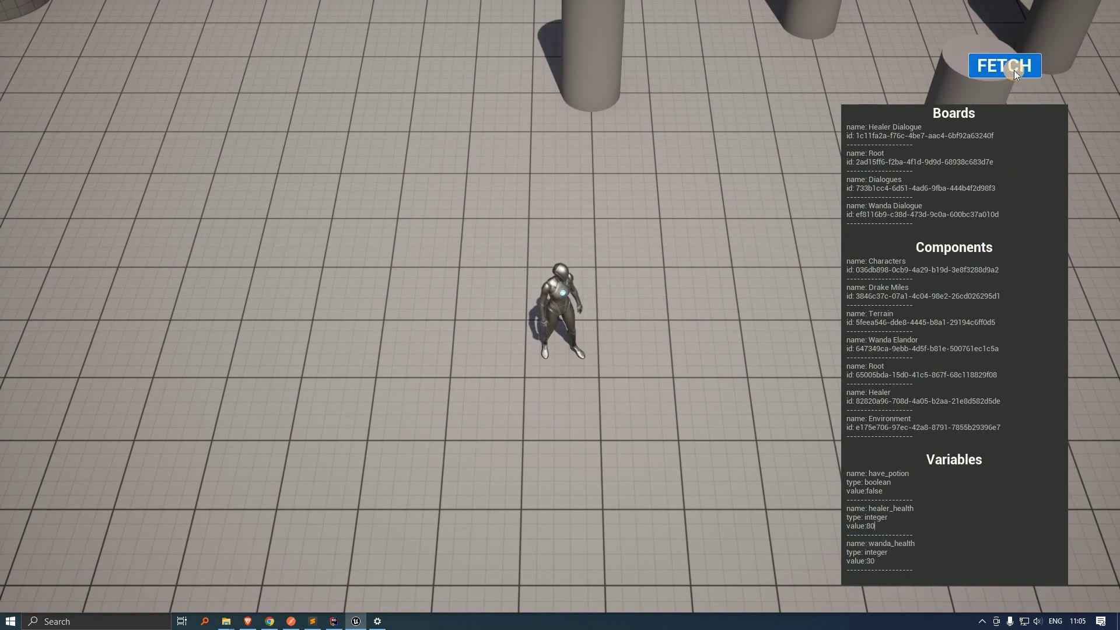
# Step: Check the refreshed type and value of wanda_health in the HUD's Variables list
pyautogui.click(877, 571)
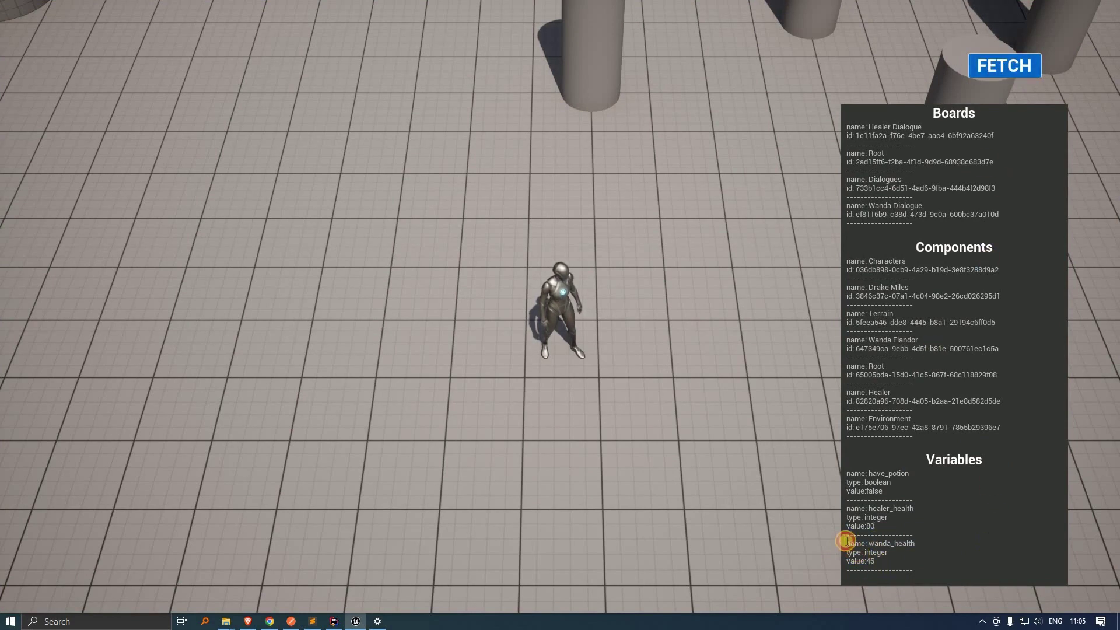
pyautogui.click(876, 566)
pyautogui.moveTo(876, 567)
pyautogui.mouseDown()
pyautogui.moveTo(880, 558)
pyautogui.moveTo(844, 545)
pyautogui.moveTo(875, 564)
pyautogui.mouseUp()
pyautogui.click(845, 544)
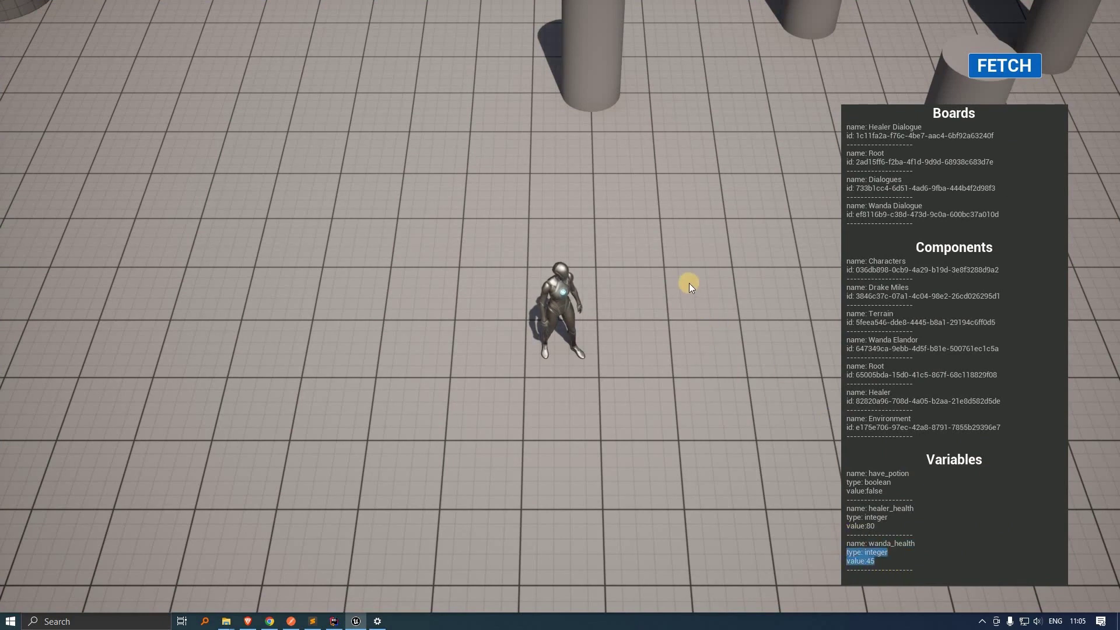